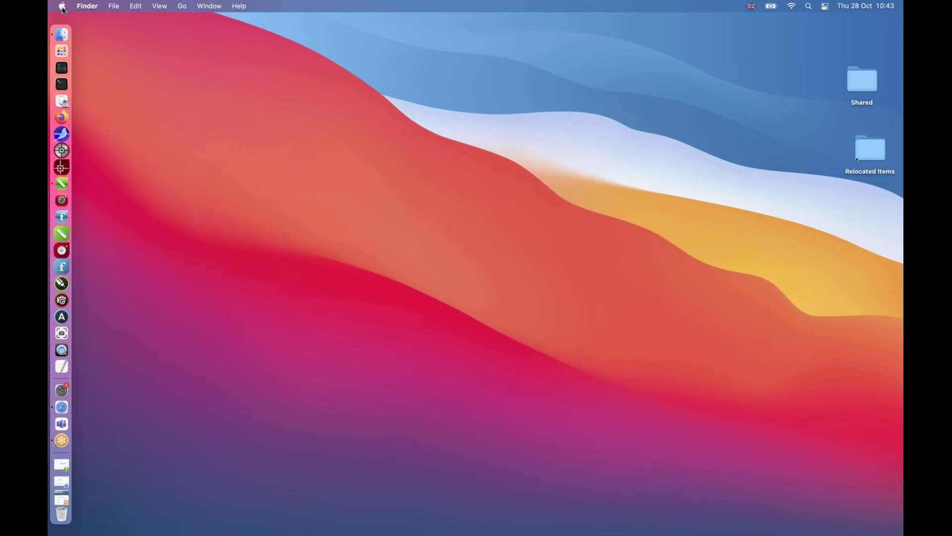
Open the Screen Recording privacy permissions in the Security & Privacy section of System Preferences
click(64, 10)
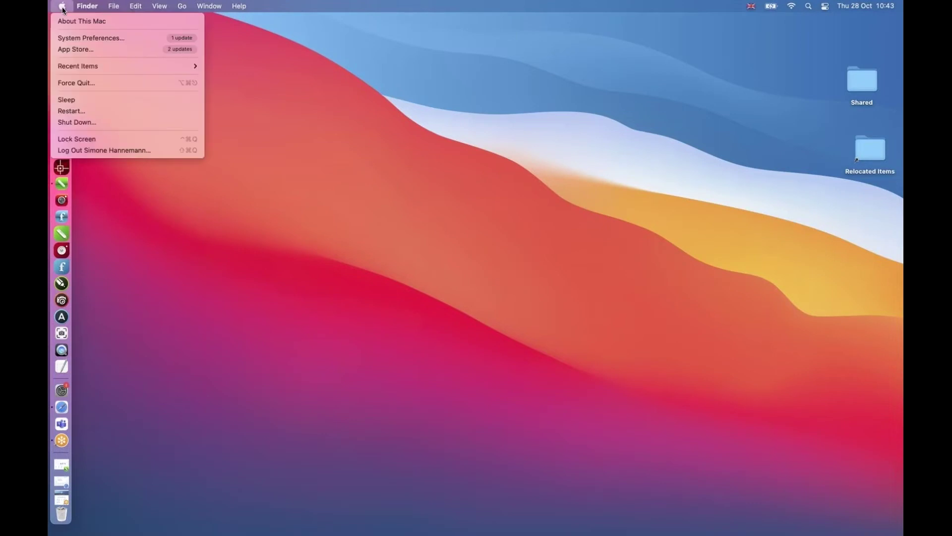
click(77, 39)
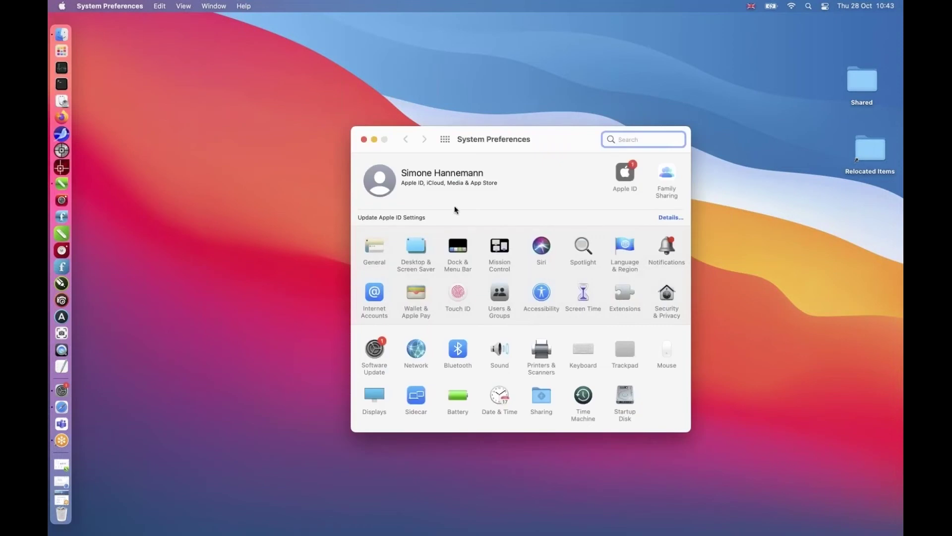
drag(541, 138, 496, 104)
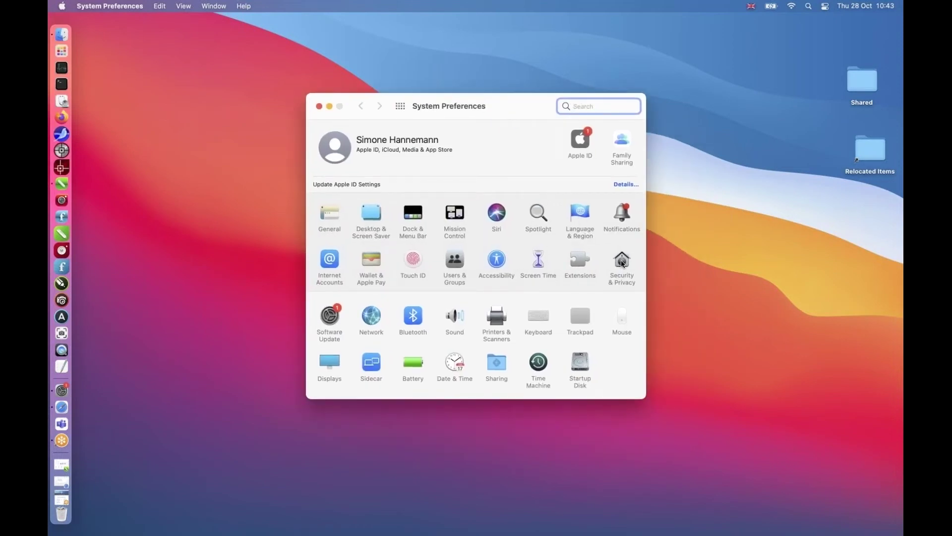
click(623, 263)
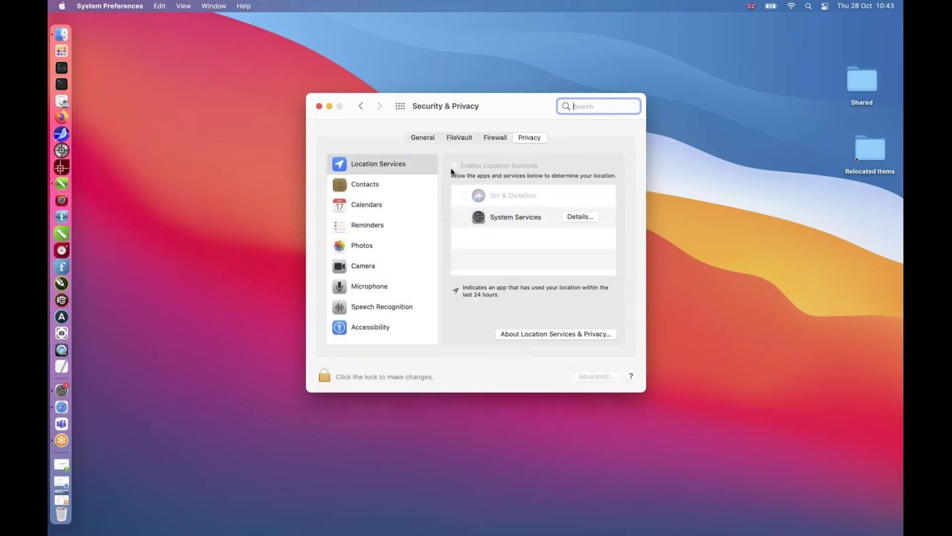
drag(465, 100, 427, 39)
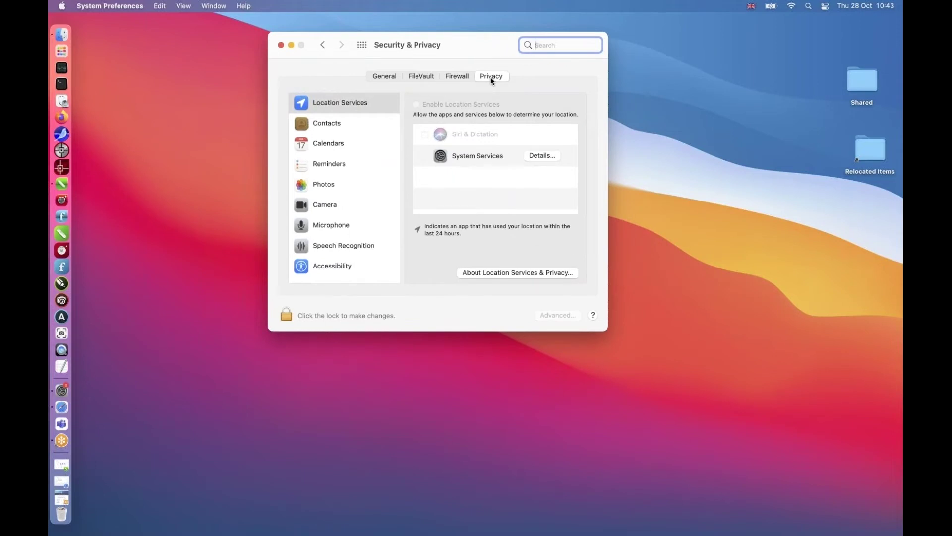
scroll(346, 243, down, 1)
scroll(346, 244, down, 5)
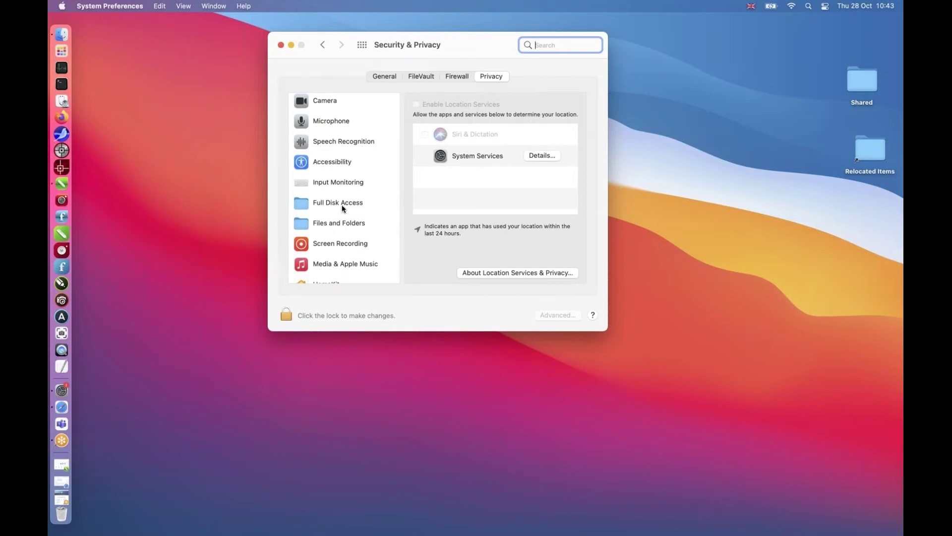
click(340, 247)
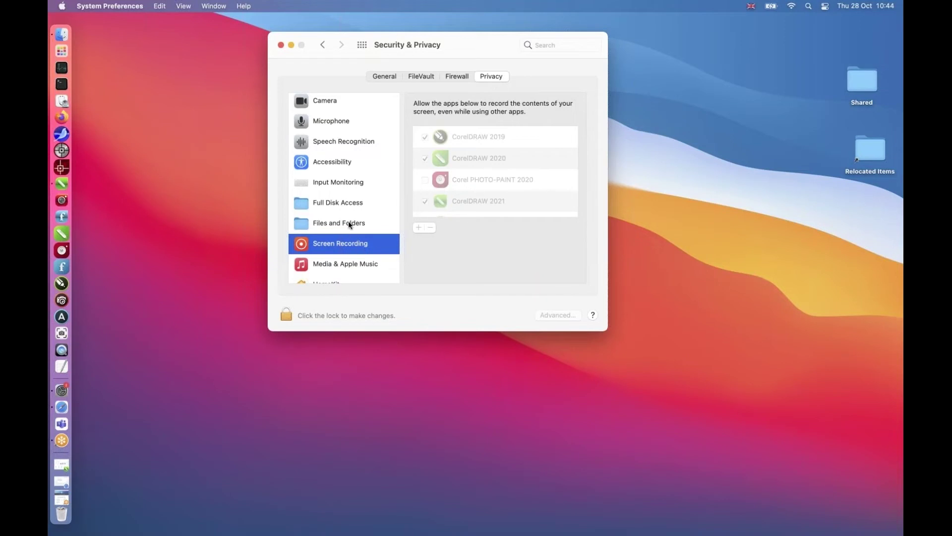
Unlock the Security & Privacy settings for changes by entering the account password
click(287, 313)
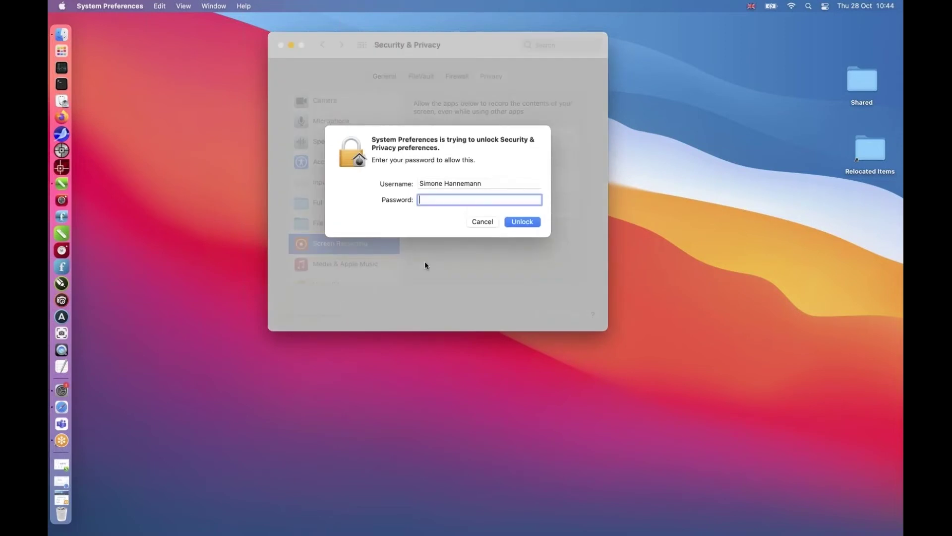
text(••••)
click(524, 222)
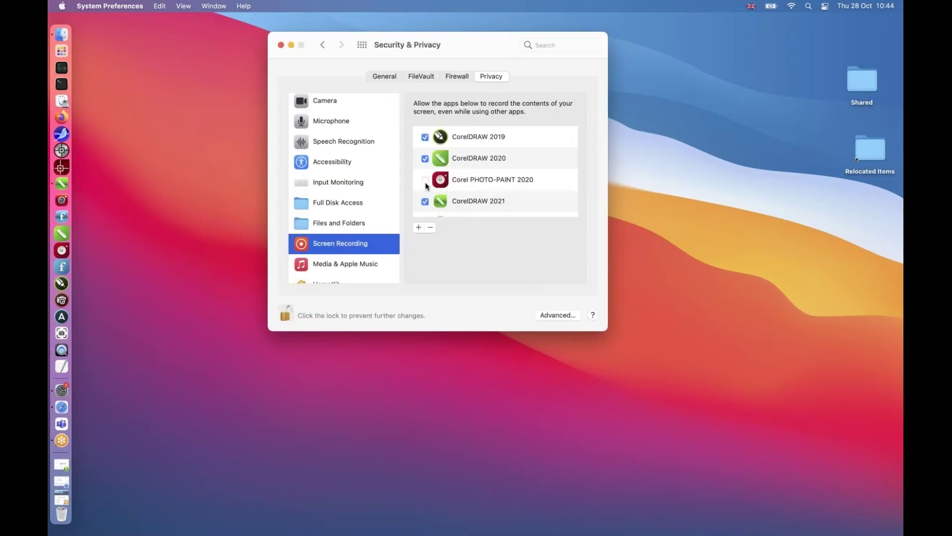
Allow Corel PHOTO-PAINT 2020 to record the screen and check the other apps in the list
click(425, 181)
scroll(503, 204, down, 3)
scroll(504, 206, up, 1)
scroll(501, 204, up, 1)
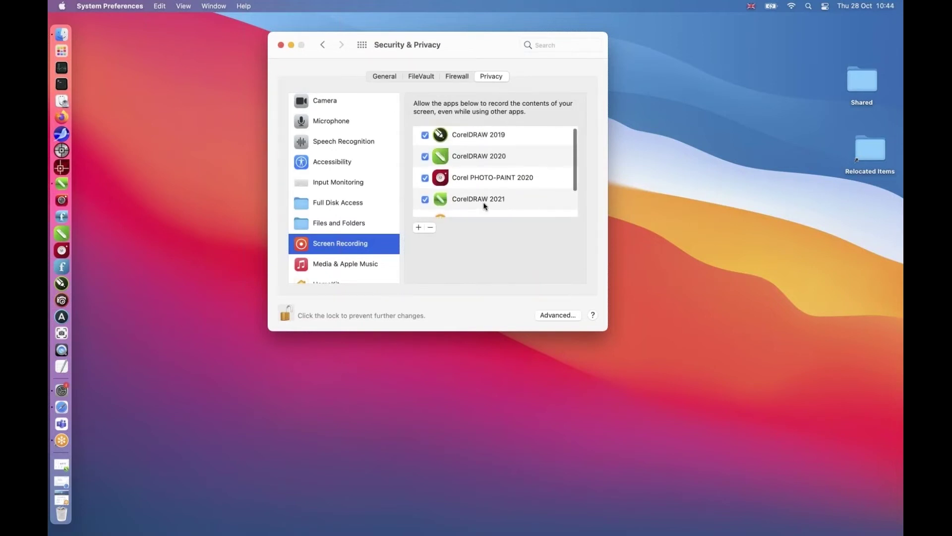
Review the Corel apps' Files and Folders and Full Disk Access permissions, and close the settings window
click(345, 227)
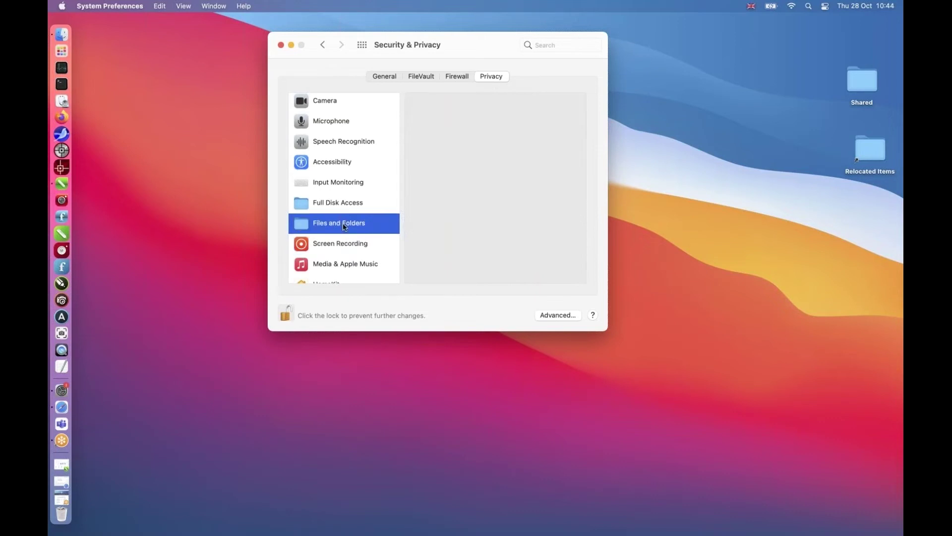
scroll(467, 198, down, 3)
scroll(466, 198, down, 3)
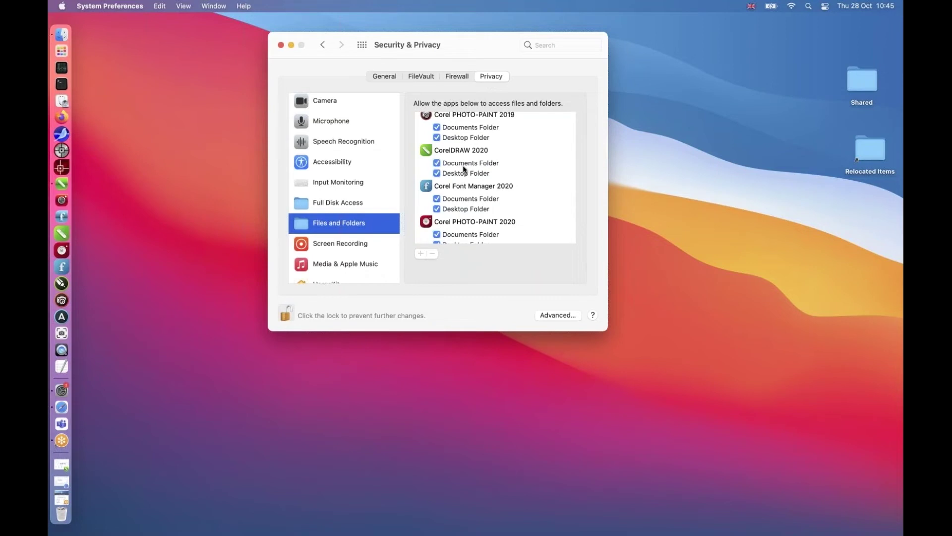
click(344, 205)
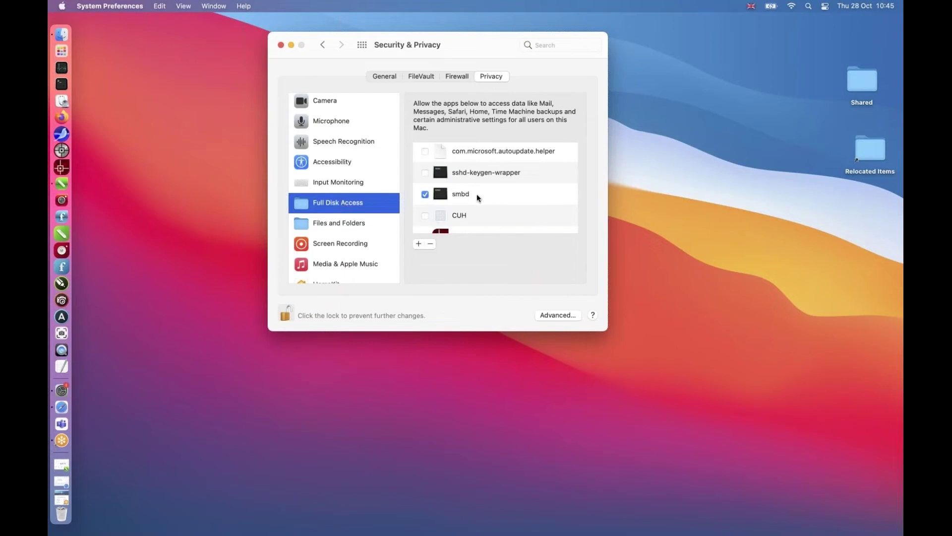
scroll(481, 194, down, 5)
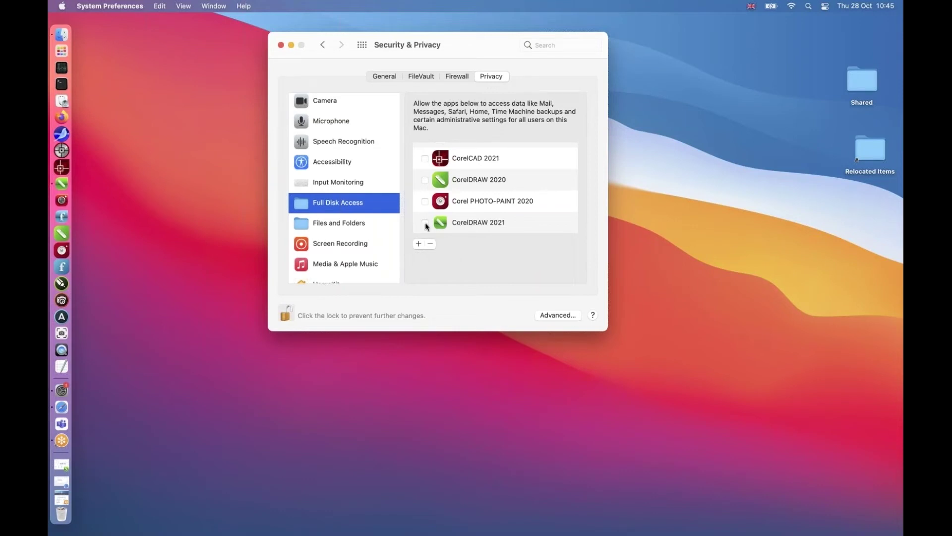
click(349, 227)
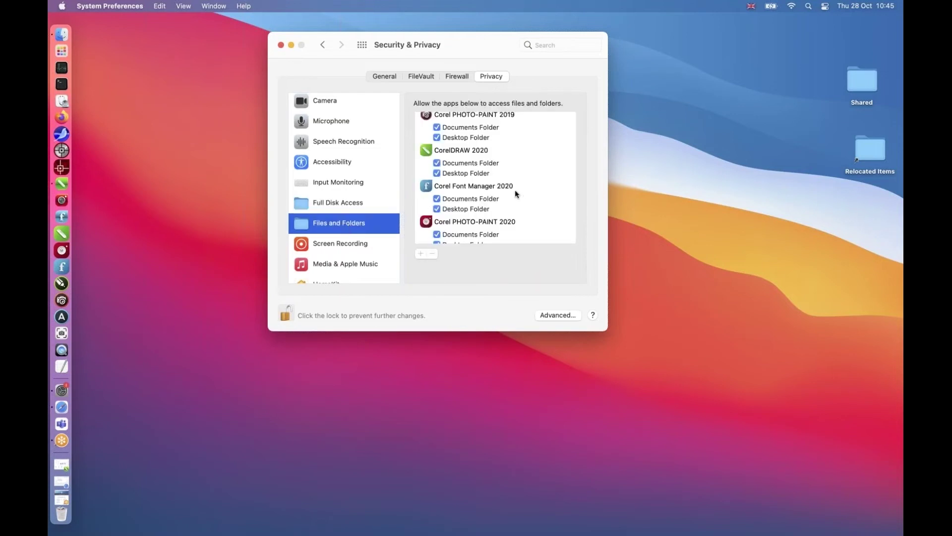
scroll(515, 190, down, 5)
scroll(514, 189, up, 3)
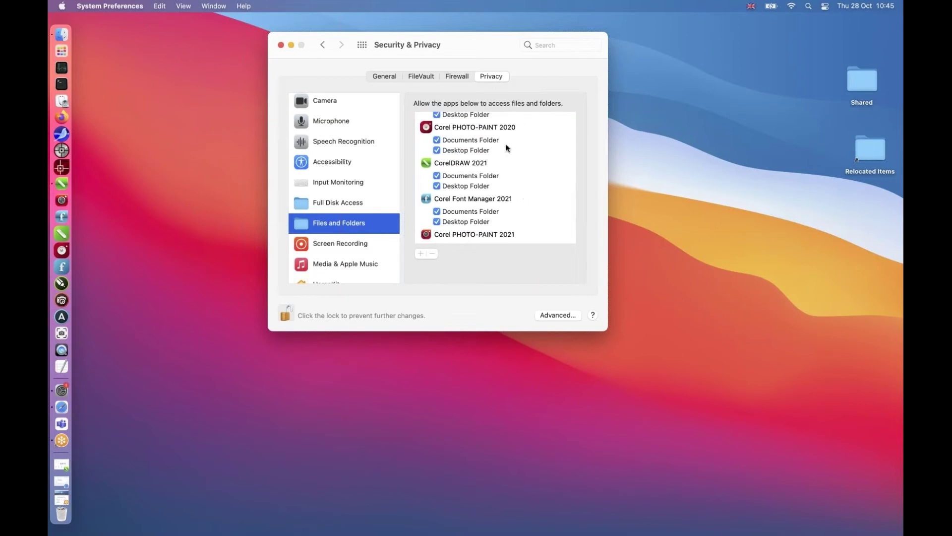
click(281, 46)
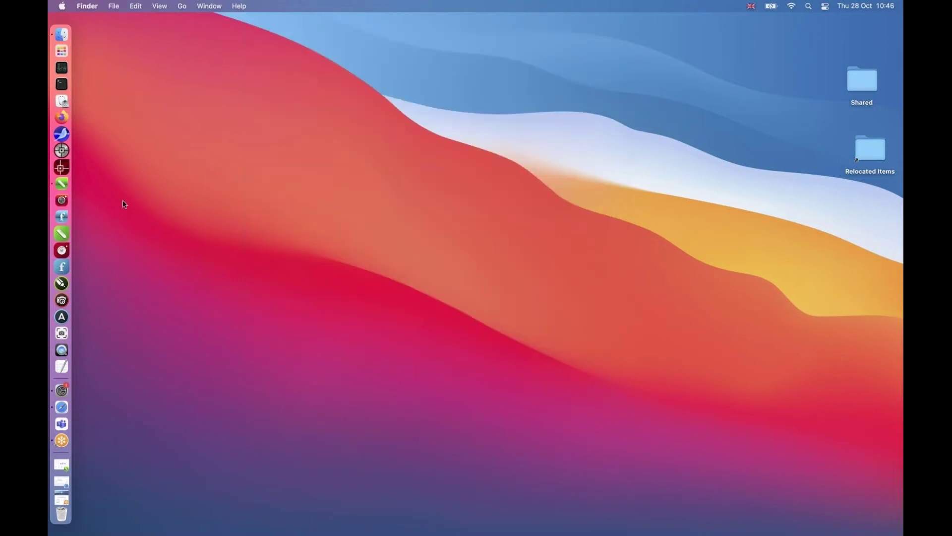
Switch to CorelDRAW 2021, quit the application and dismiss the crash notice
click(62, 185)
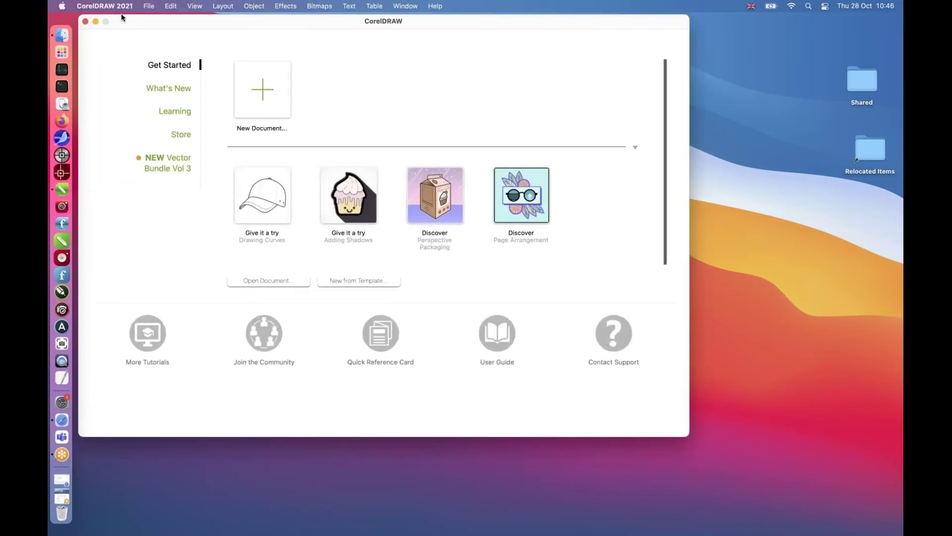
click(124, 10)
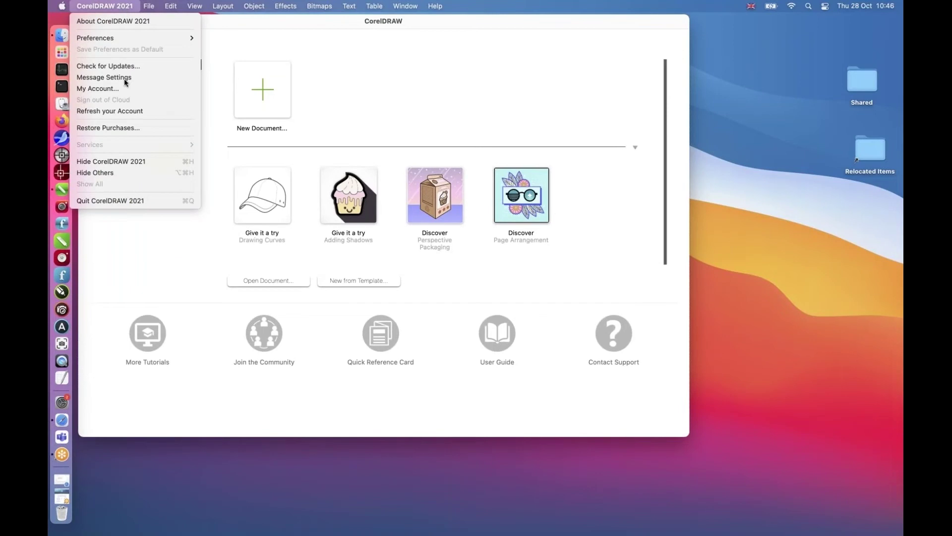
click(118, 200)
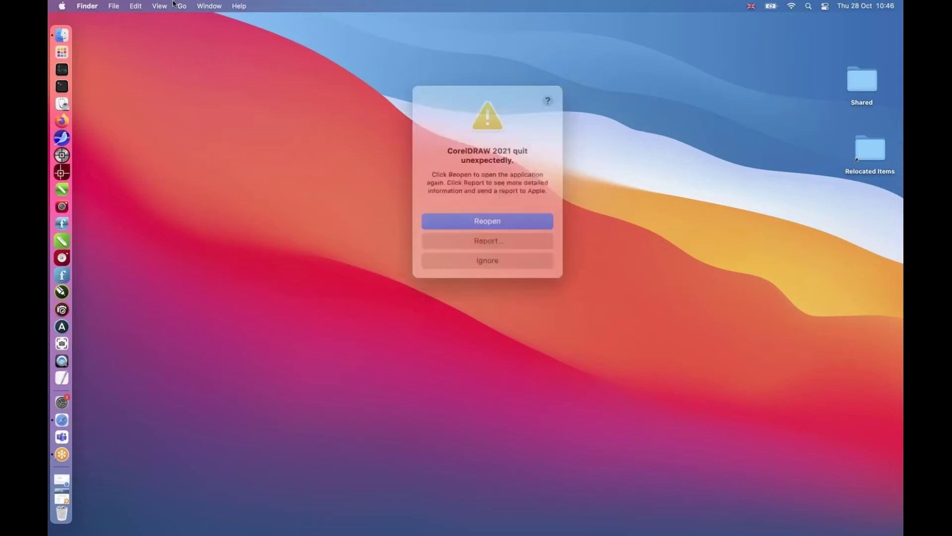
click(489, 249)
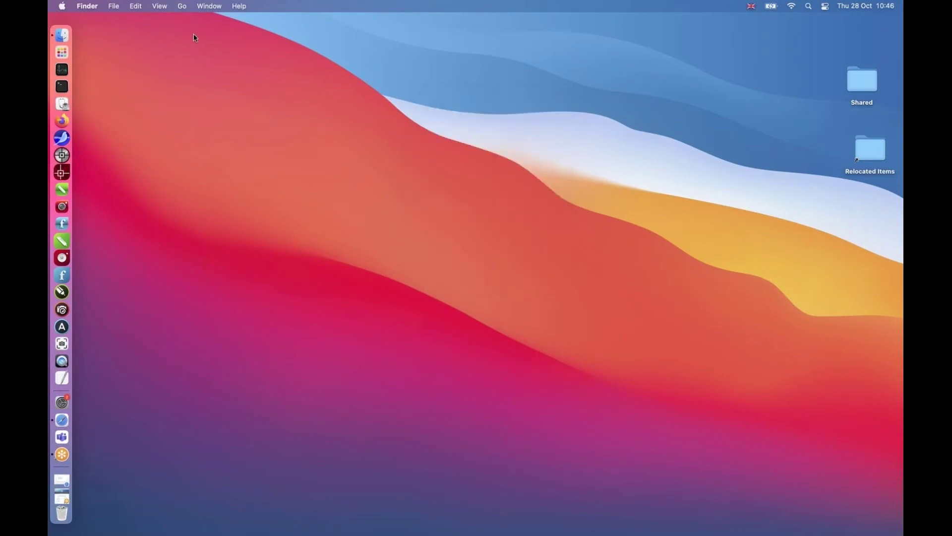
Open the user's hidden Library folder in Finder and select the com.corel.coreldrawsuite.2021.coreldraw.plist preference file
click(183, 6)
key(alt)
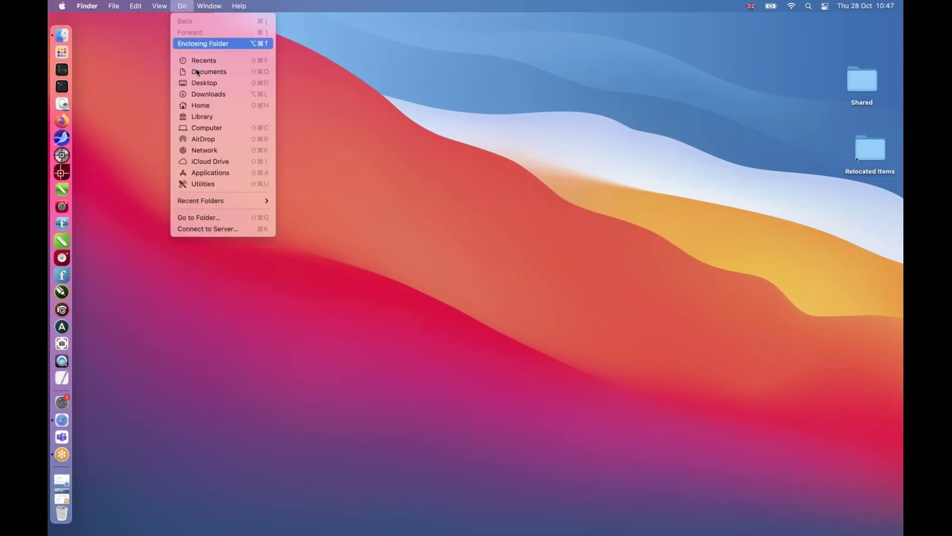
click(202, 117)
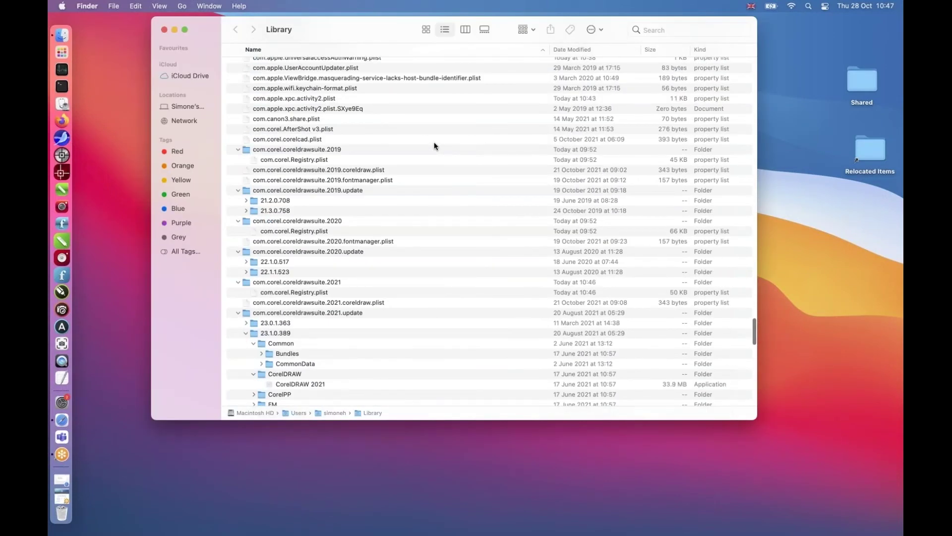
scroll(433, 142, up, 5)
scroll(433, 146, down, 8)
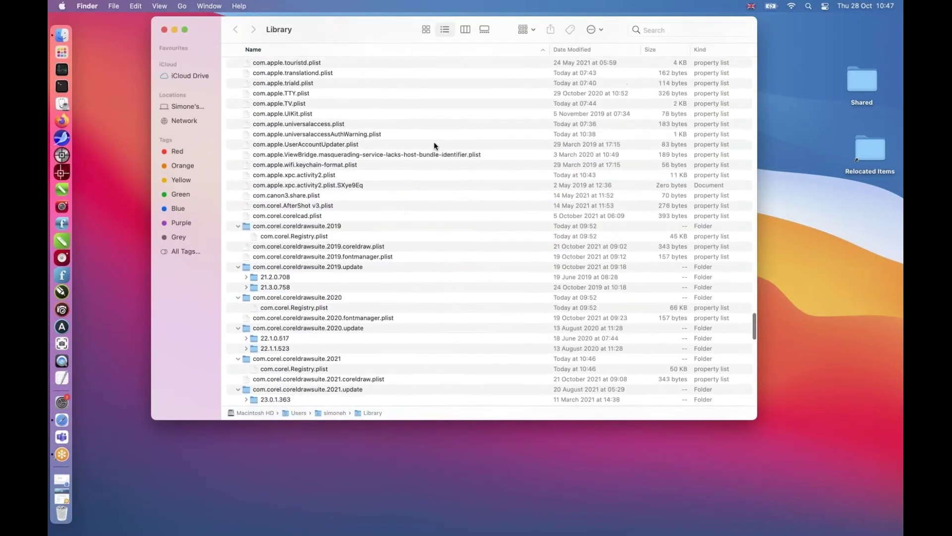
scroll(433, 146, down, 3)
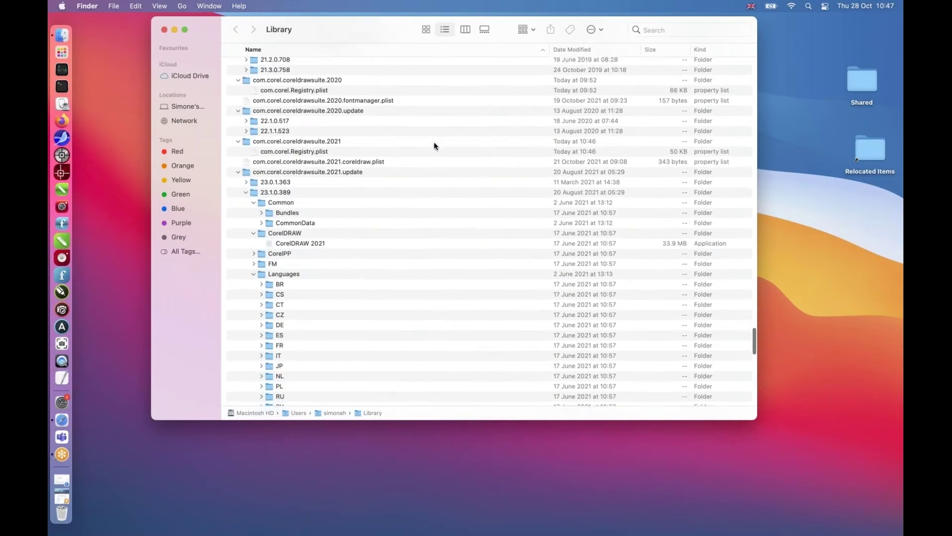
scroll(435, 146, up, 2)
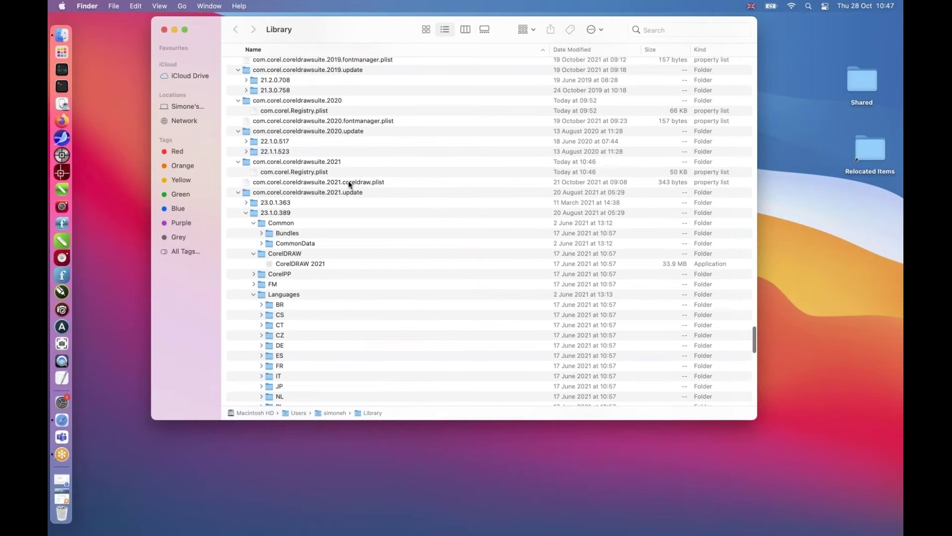
click(348, 182)
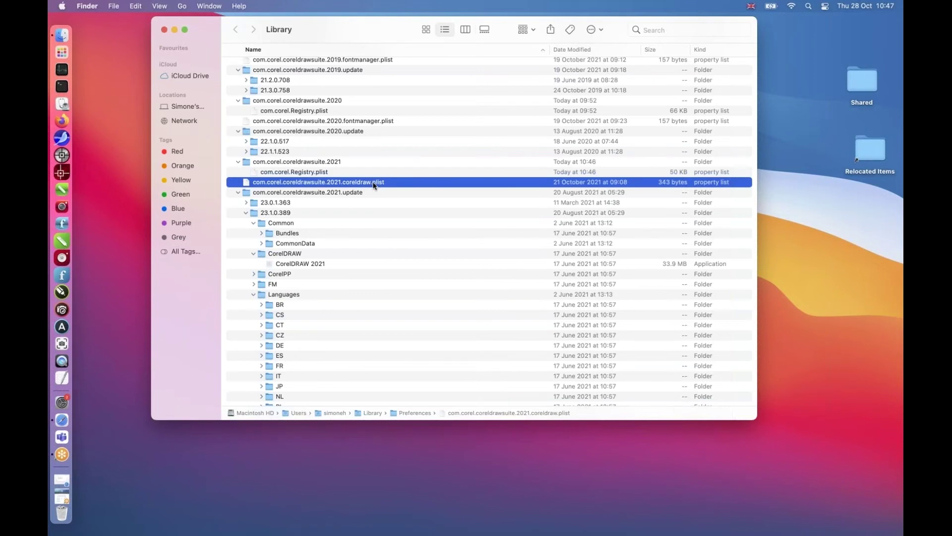
Locate the FontDatabase files in the V4.0 folder under Databases in the Library
scroll(374, 185, up, 10)
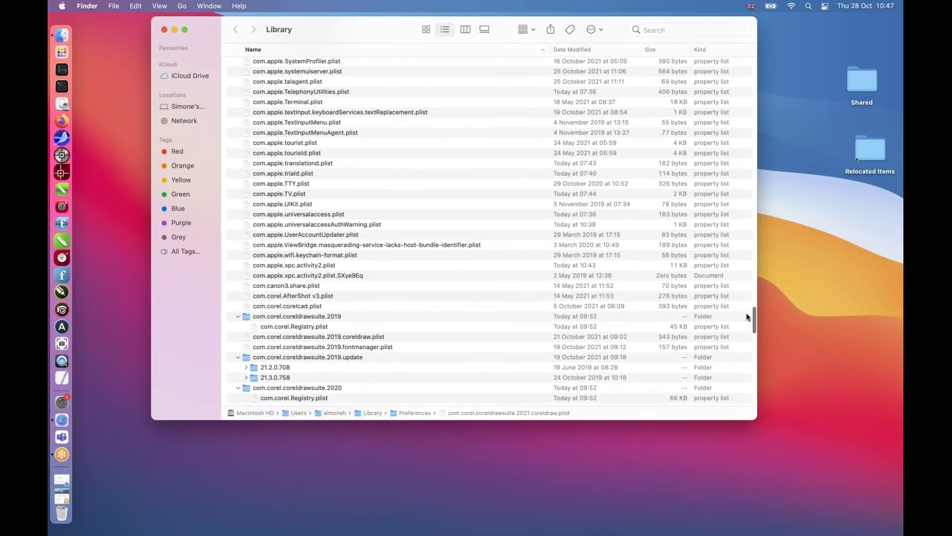
drag(754, 322, 758, 110)
scroll(273, 147, up, 2)
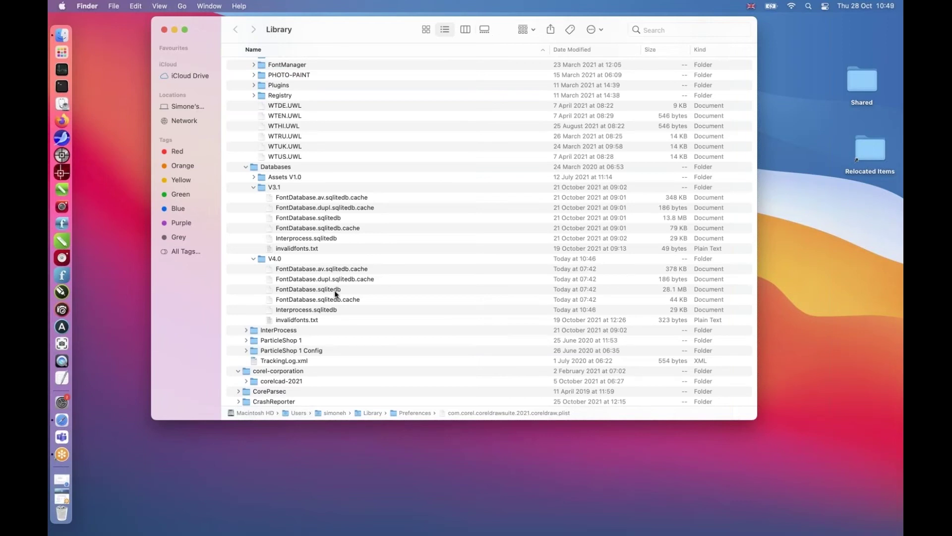
Search the installed applications for "f" in Launchpad and open Font Book
click(63, 53)
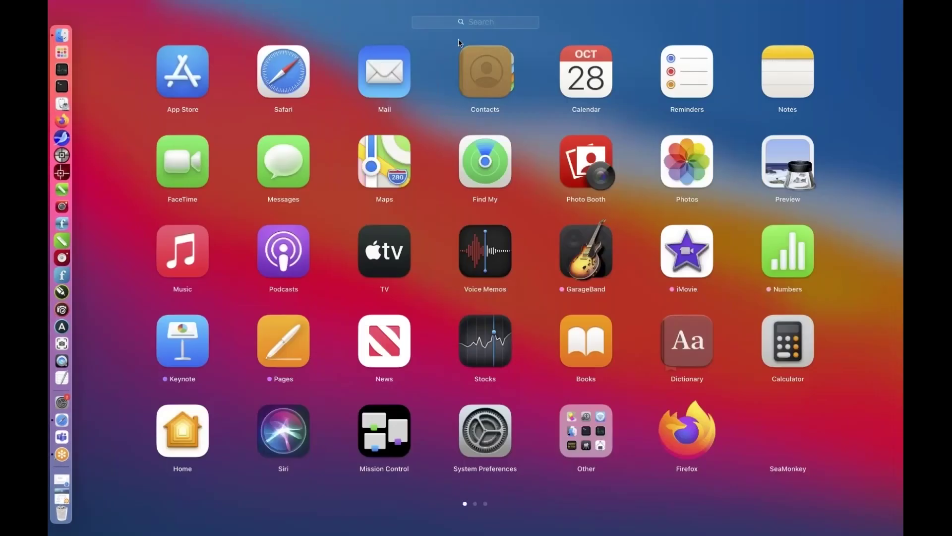
click(477, 27)
text(f)
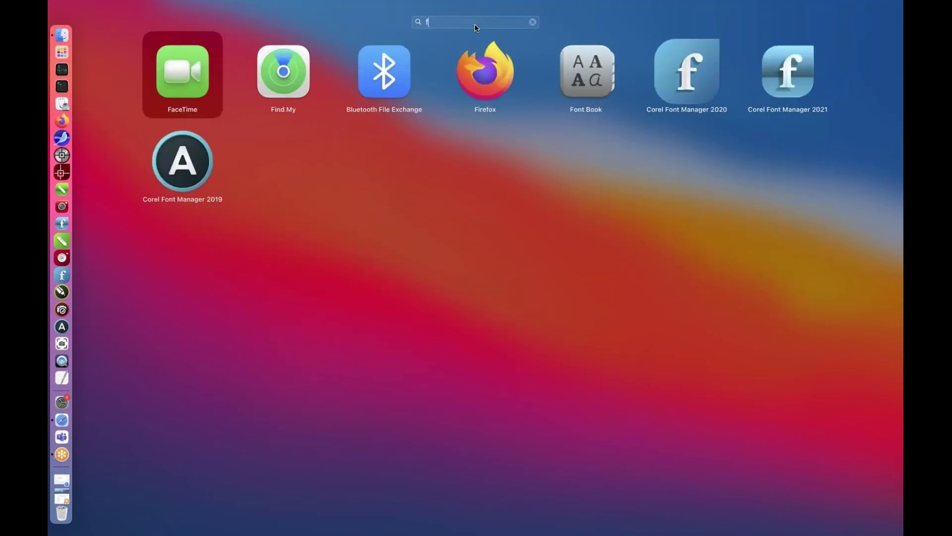
click(586, 72)
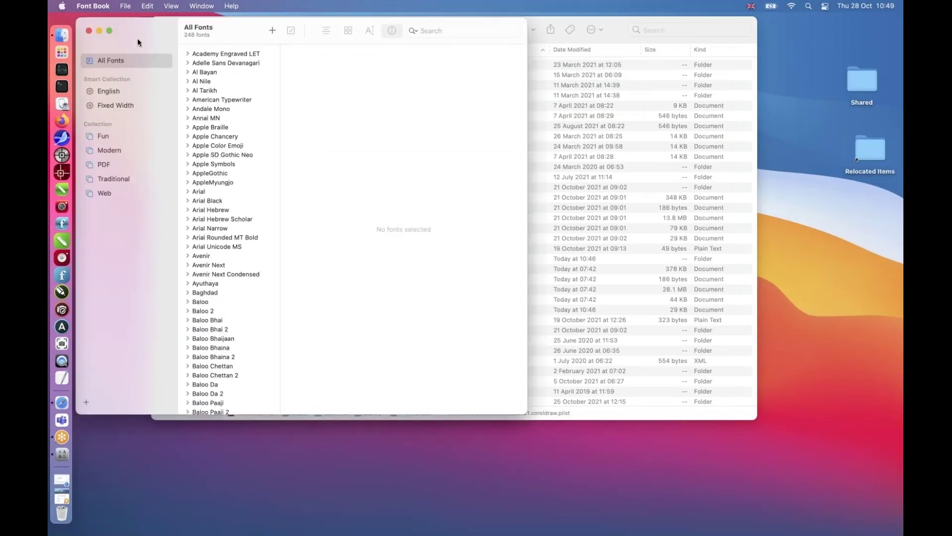
Look up the Restore Standard Fonts command without running it, and browse the list of all fonts
click(125, 7)
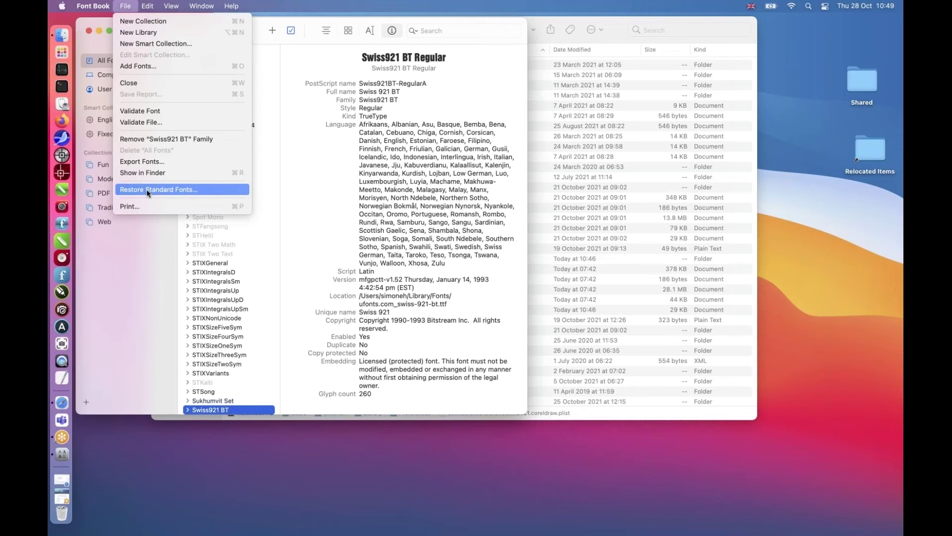
click(271, 9)
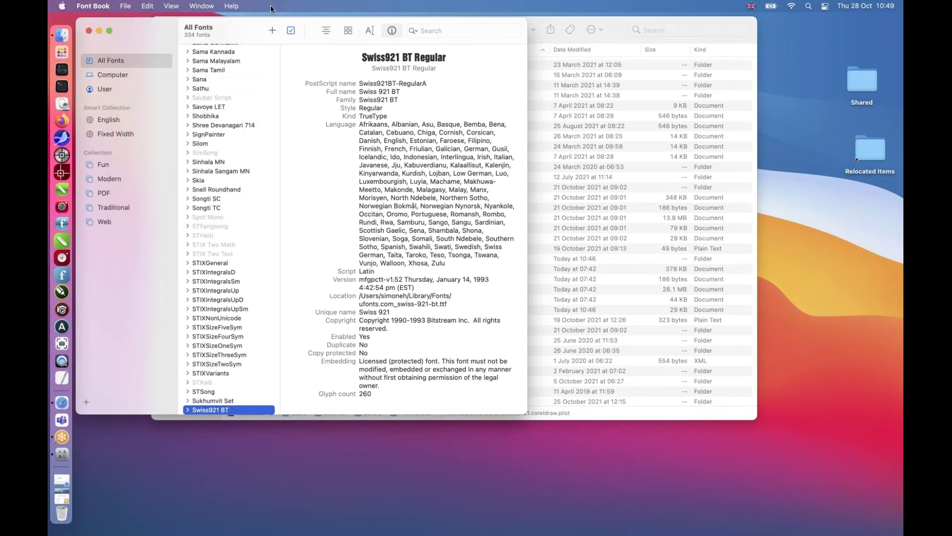
scroll(253, 219, up, 5)
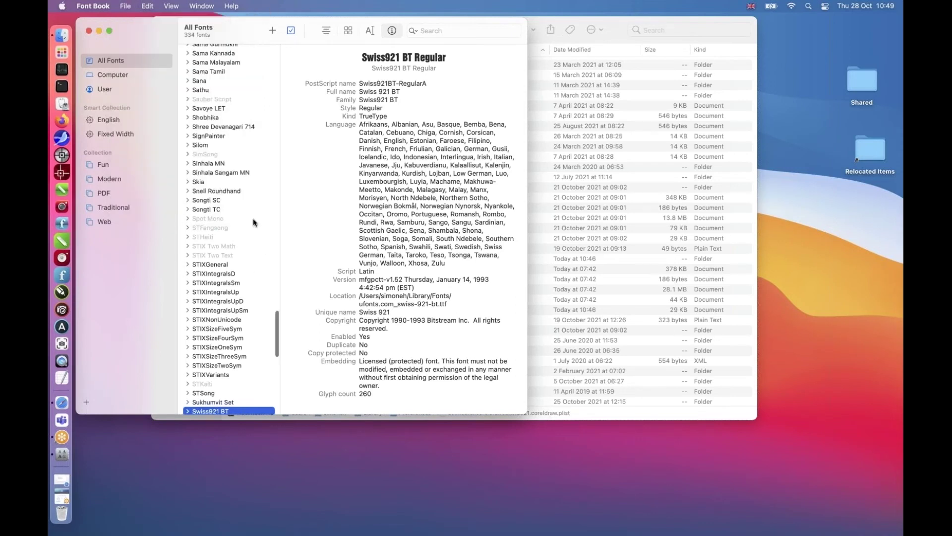
Expand the Arial family in the font list, check the Regular style's file details, and close Font Book
drag(273, 316, 278, 85)
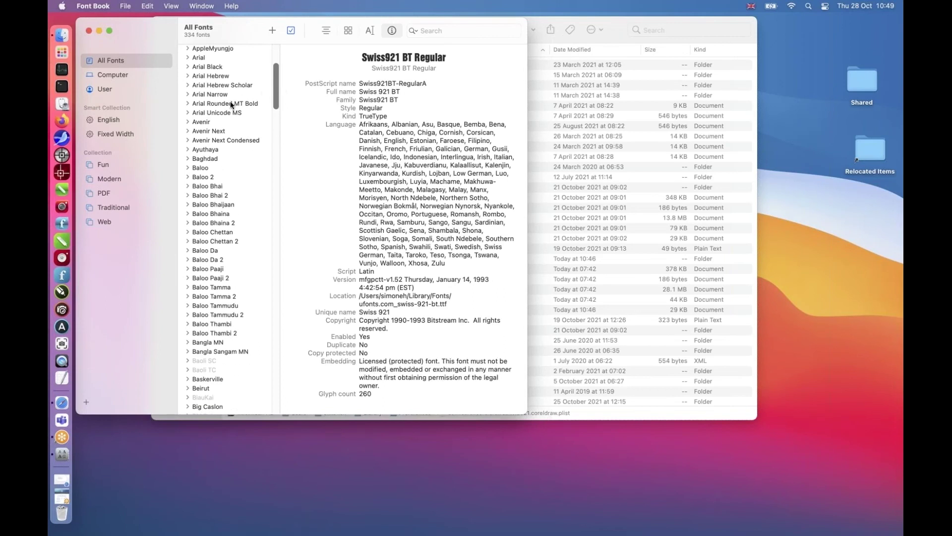
scroll(215, 111, up, 2)
click(188, 102)
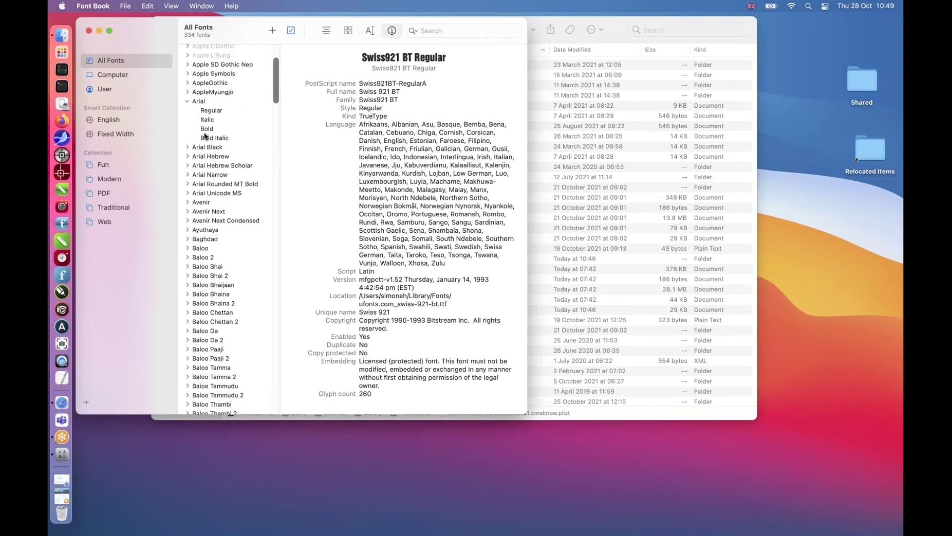
scroll(205, 139, down, 1)
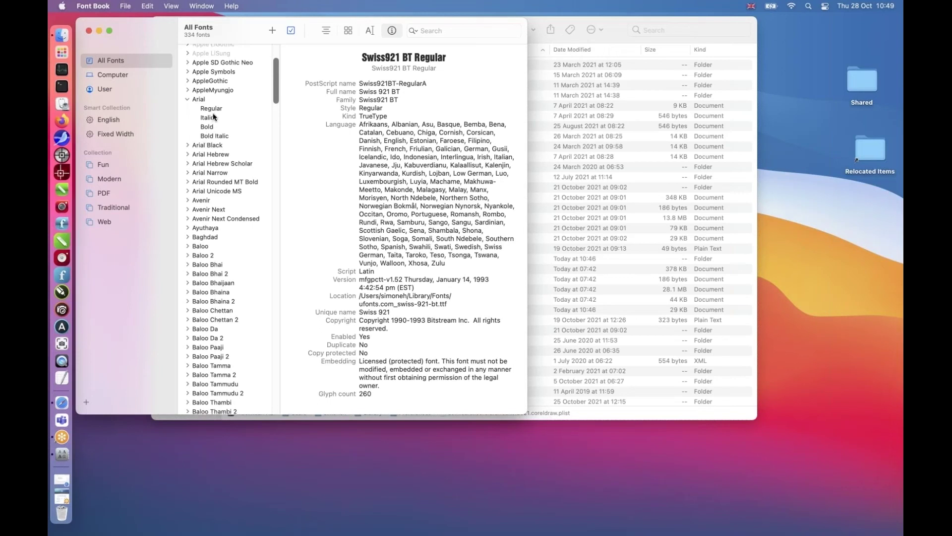
mouse_move(213, 117)
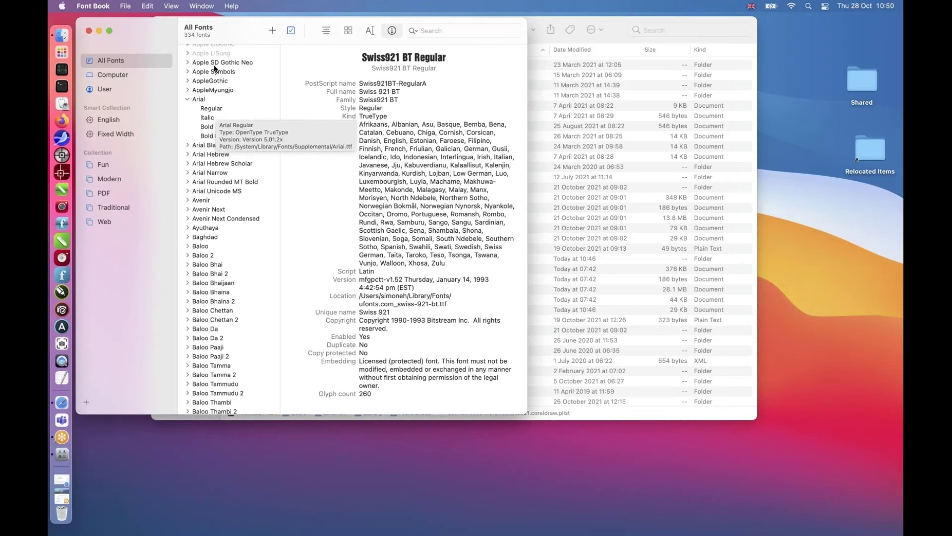
click(89, 31)
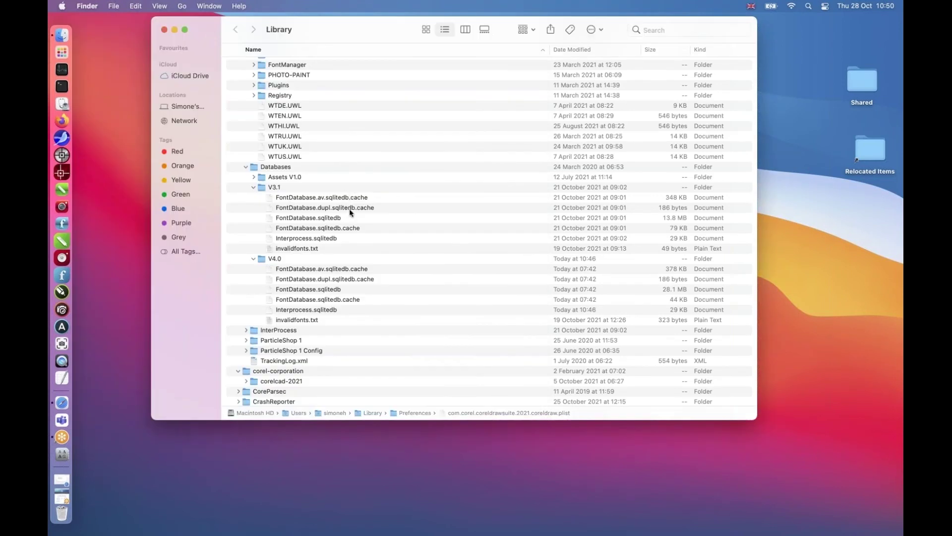
Move the com.corel.coreldrawsuite.2021.coreldraw.plist preference file in the Library to the Bin and close the Finder window
scroll(351, 204, down, 5)
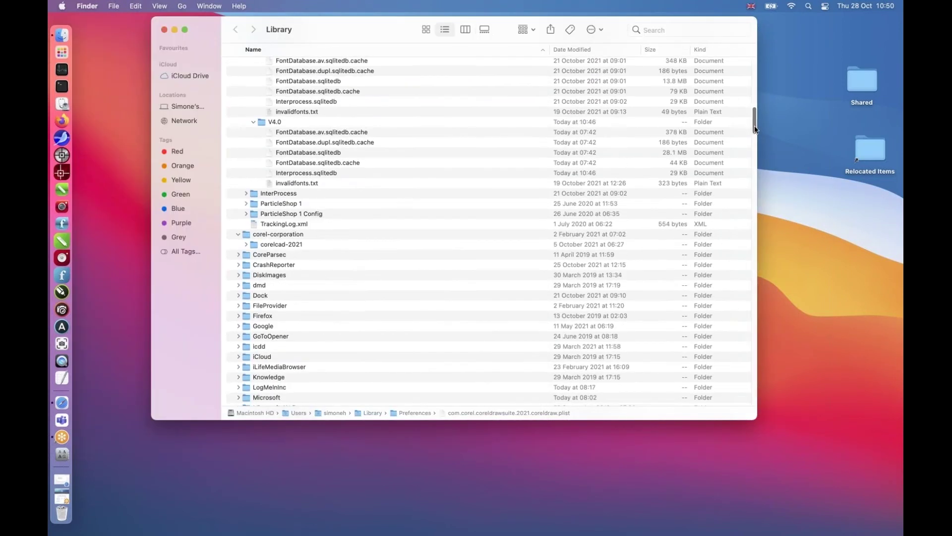
drag(754, 129, 758, 343)
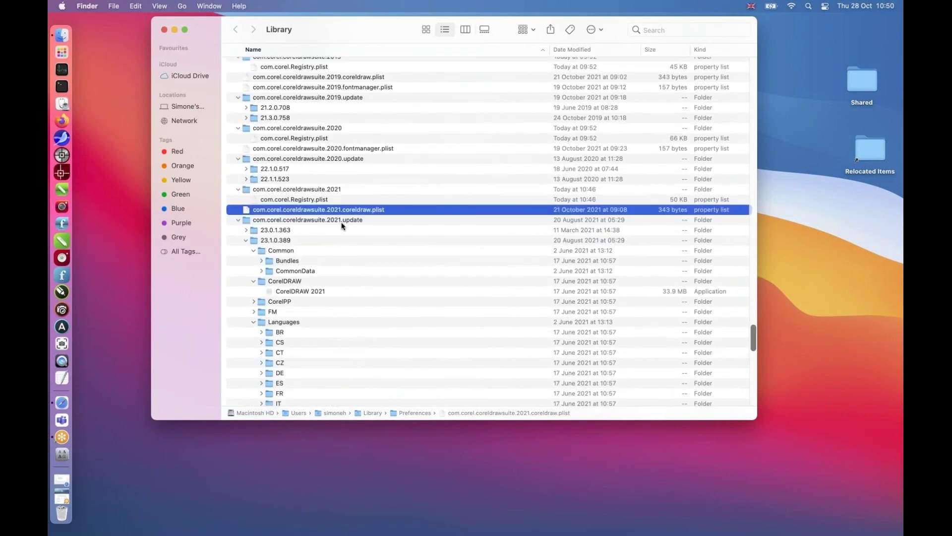
right_click(358, 212)
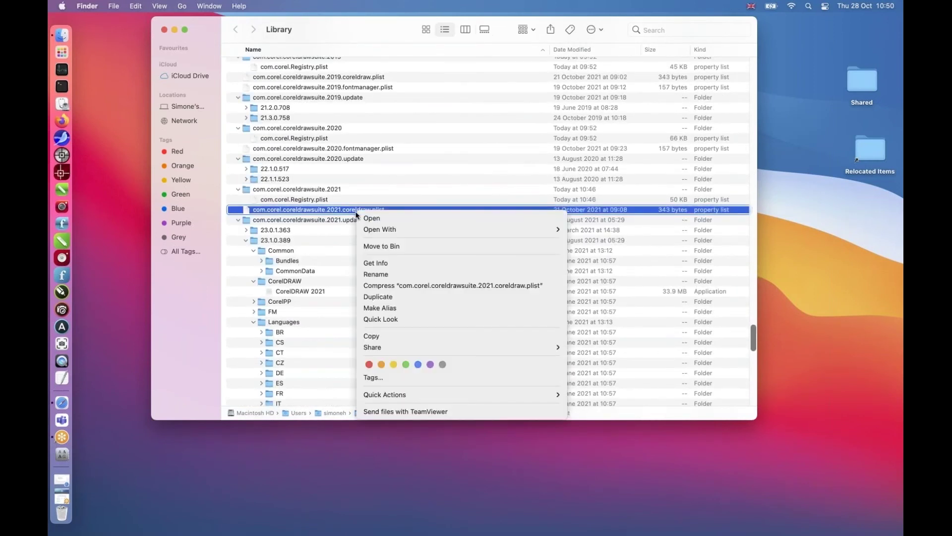
click(372, 244)
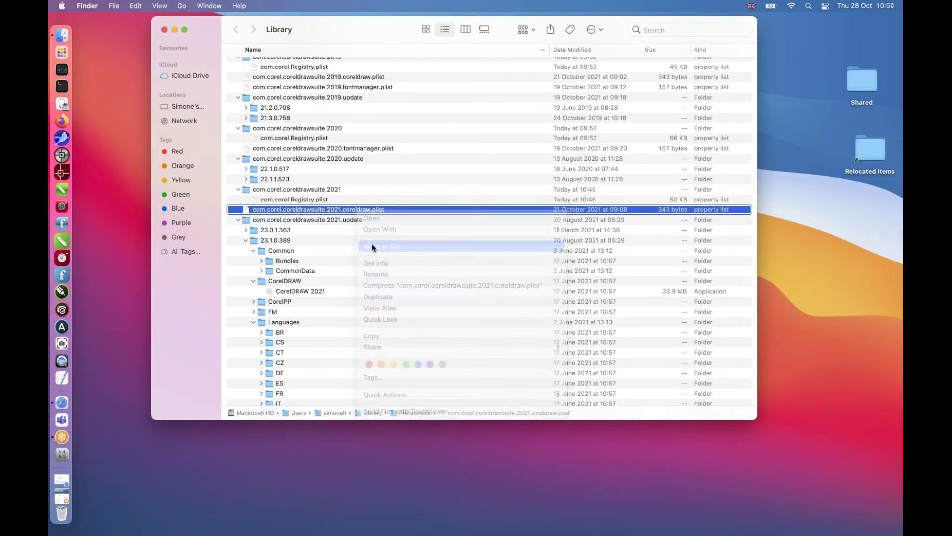
click(163, 29)
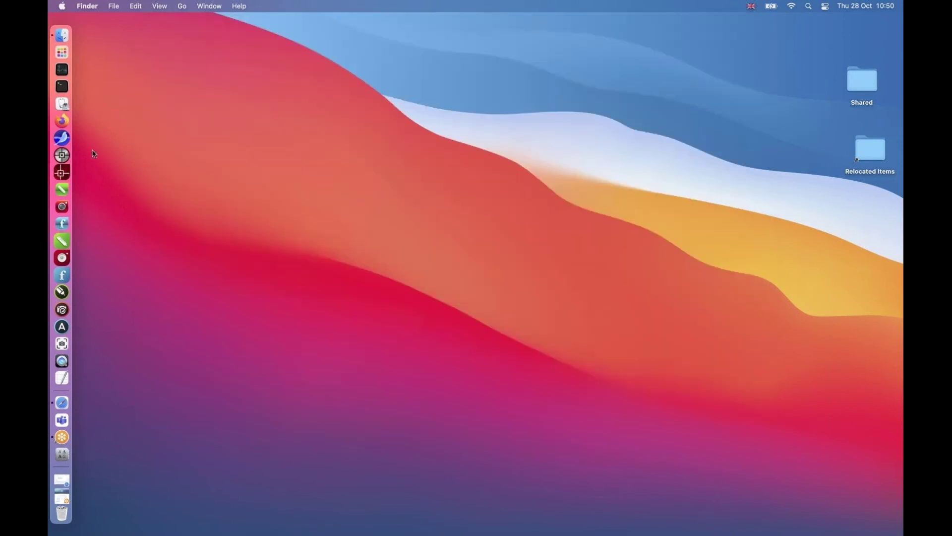
Start CorelDRAW 2021 with a workspace reset and confirm overwriting the current workspace with the factory default
click(64, 186)
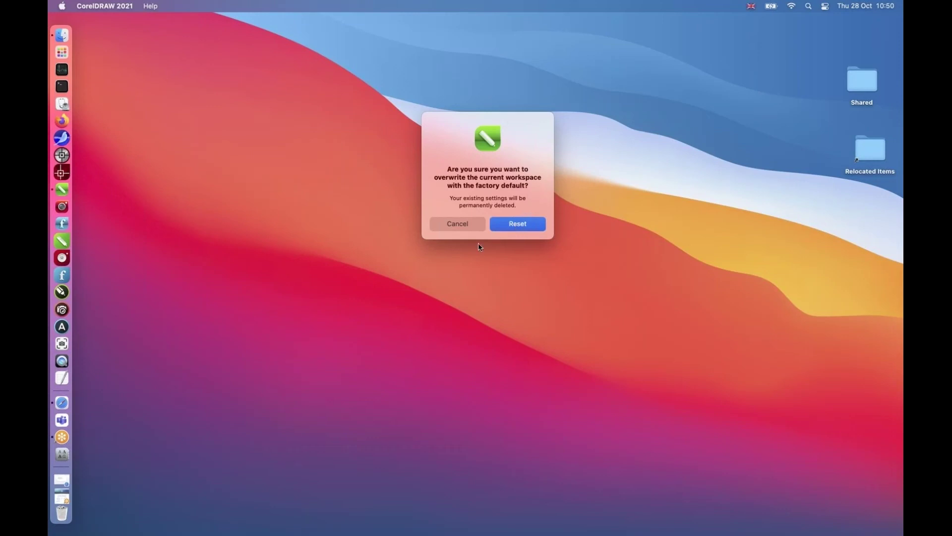
key(Return)
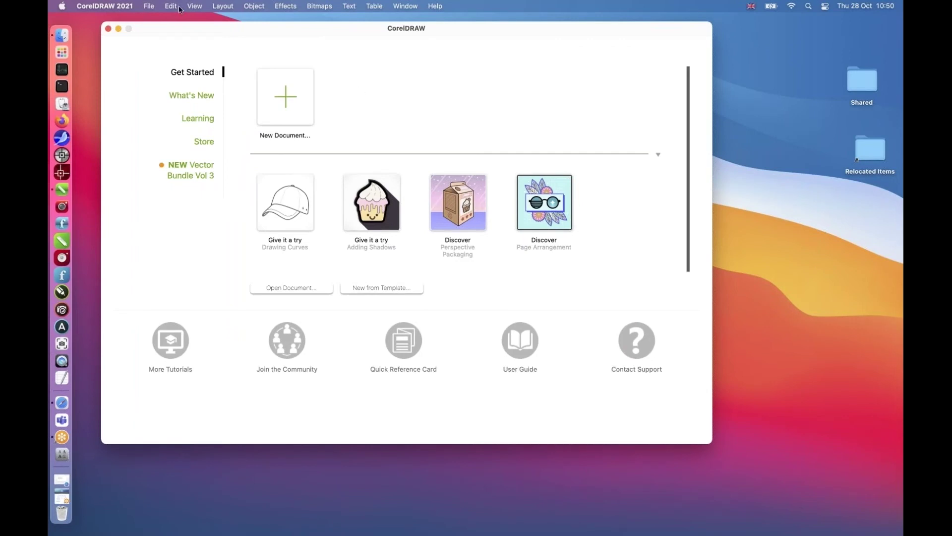
Create a new A4 document using the CorelDRAW default preset
click(128, 7)
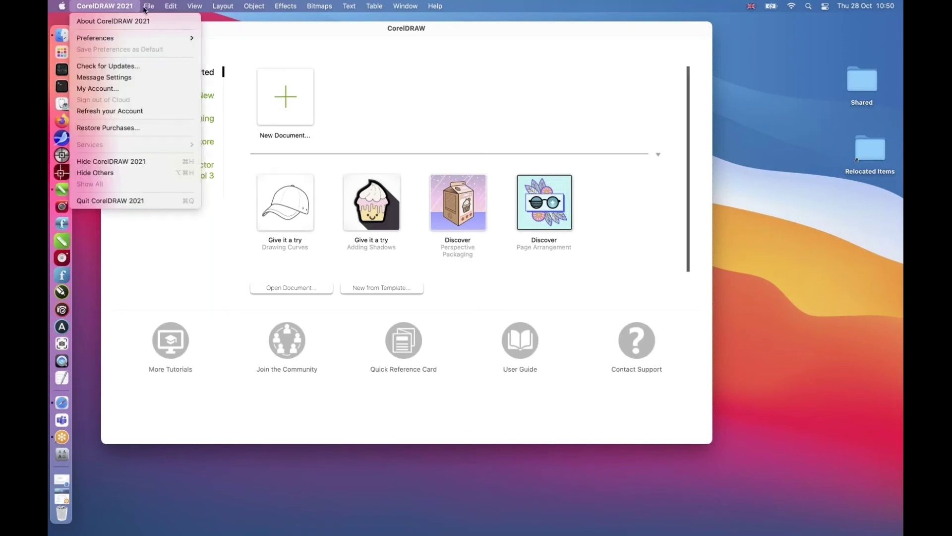
mouse_move(158, 8)
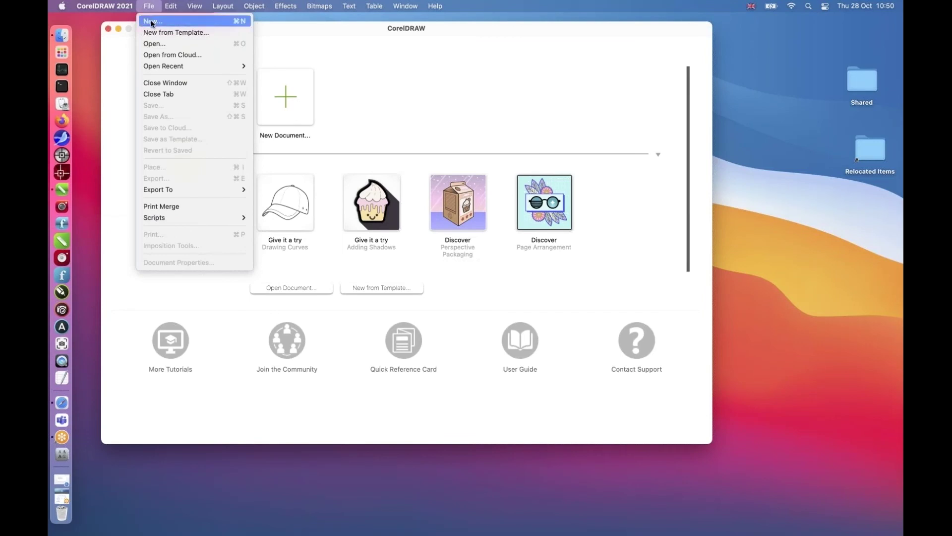
click(152, 22)
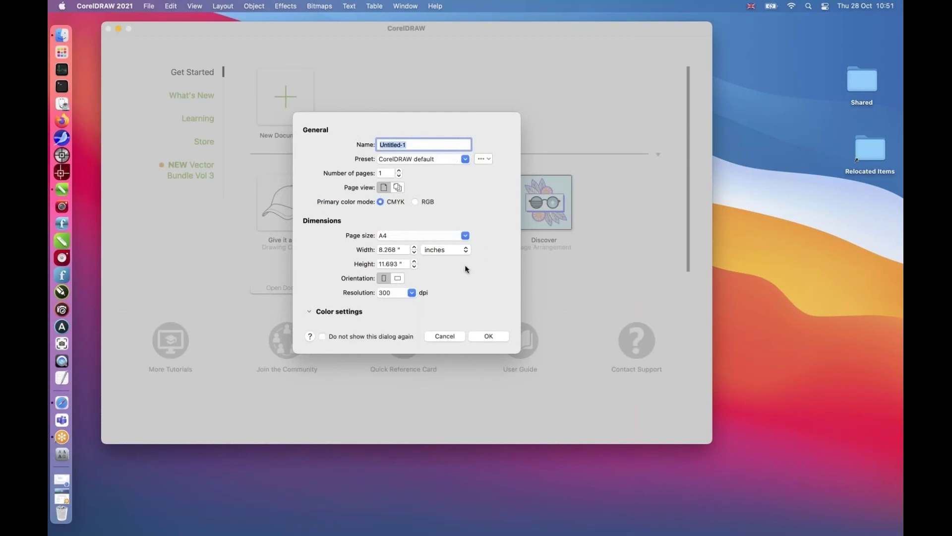
click(487, 337)
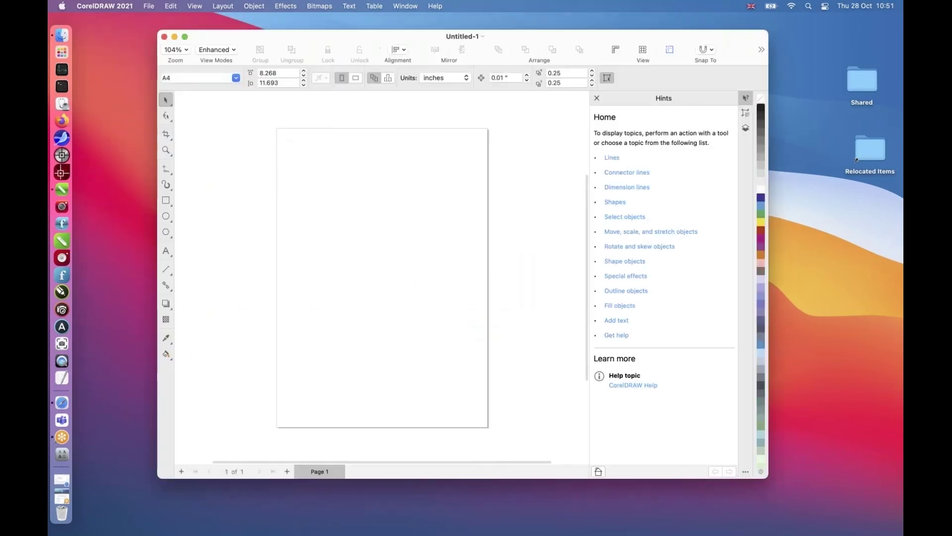
Draw a rectangle about 1.88 by 1.74 inches in the upper-left part of the page
drag(373, 36, 337, 30)
click(131, 192)
drag(281, 204, 330, 249)
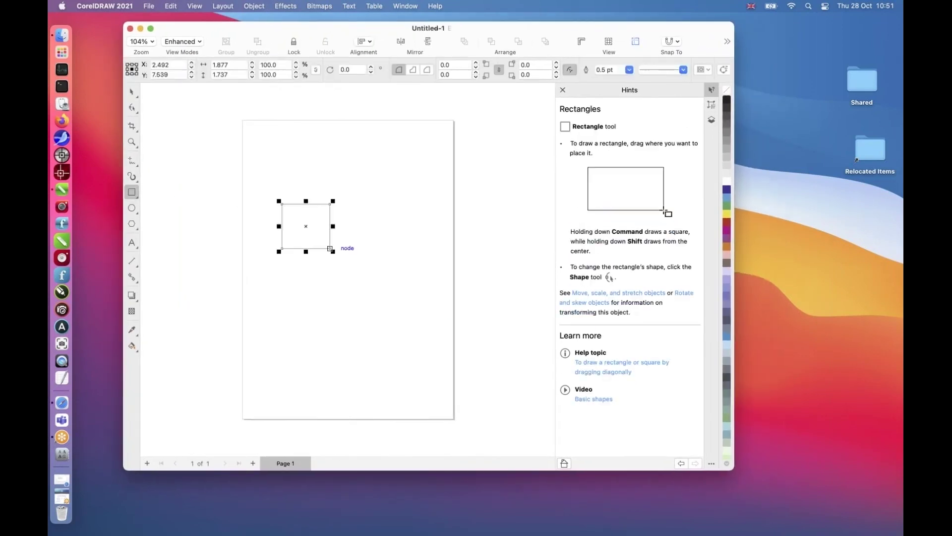
Review the document's general print settings and selected printer without printing
click(149, 7)
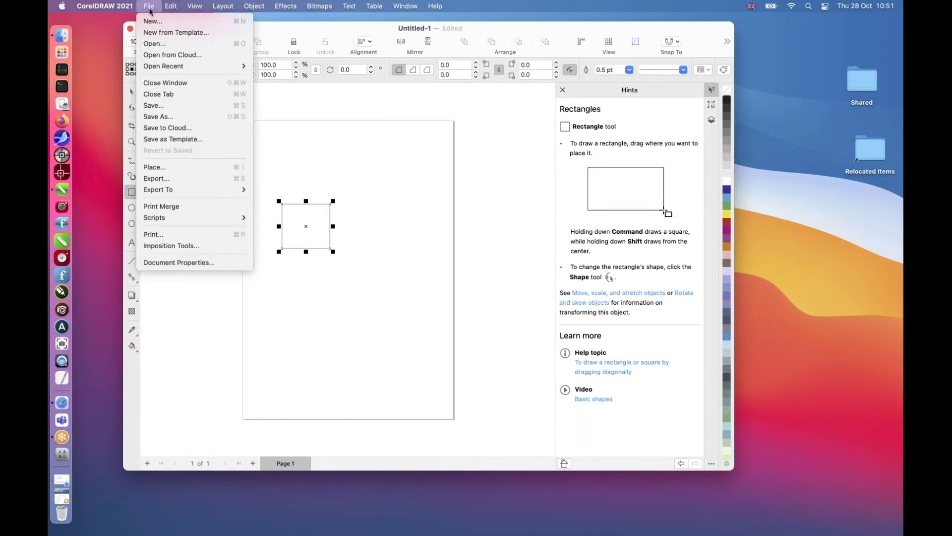
click(158, 234)
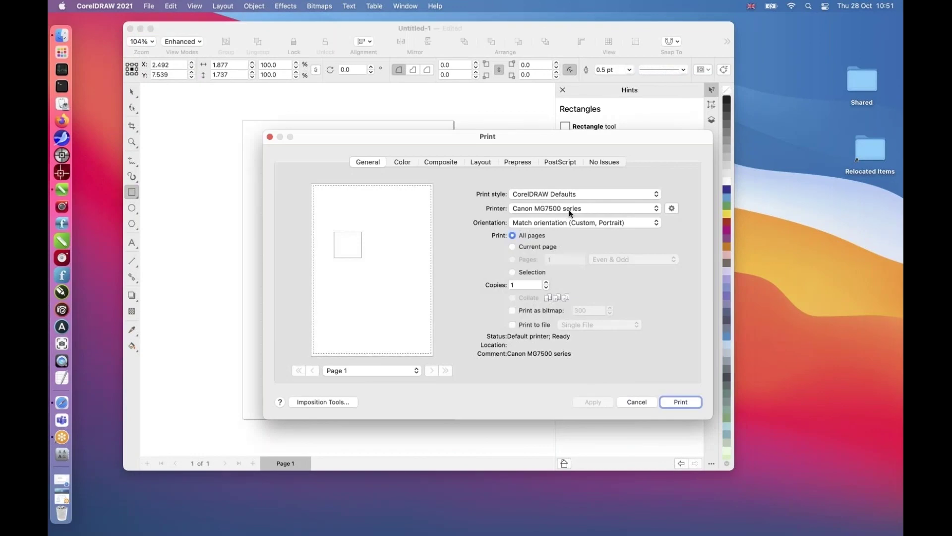
click(636, 403)
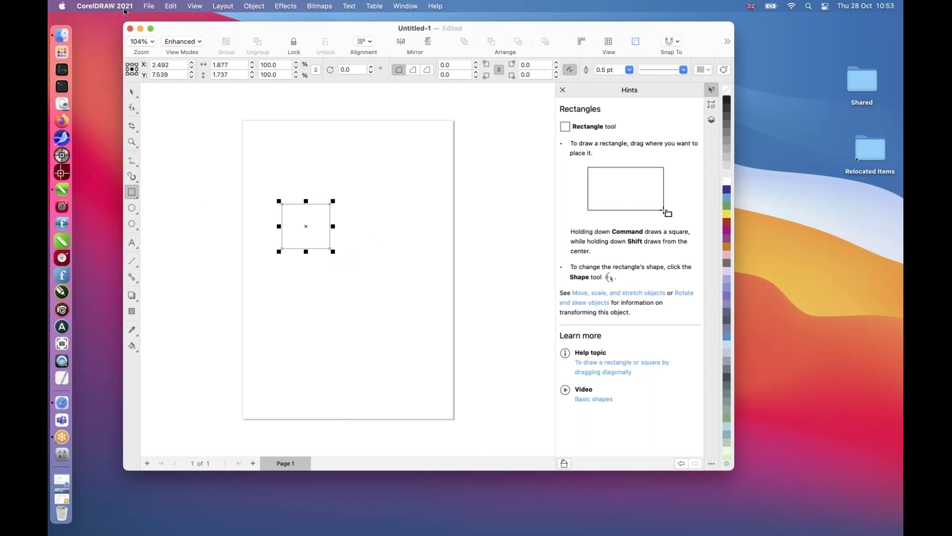
click(105, 6)
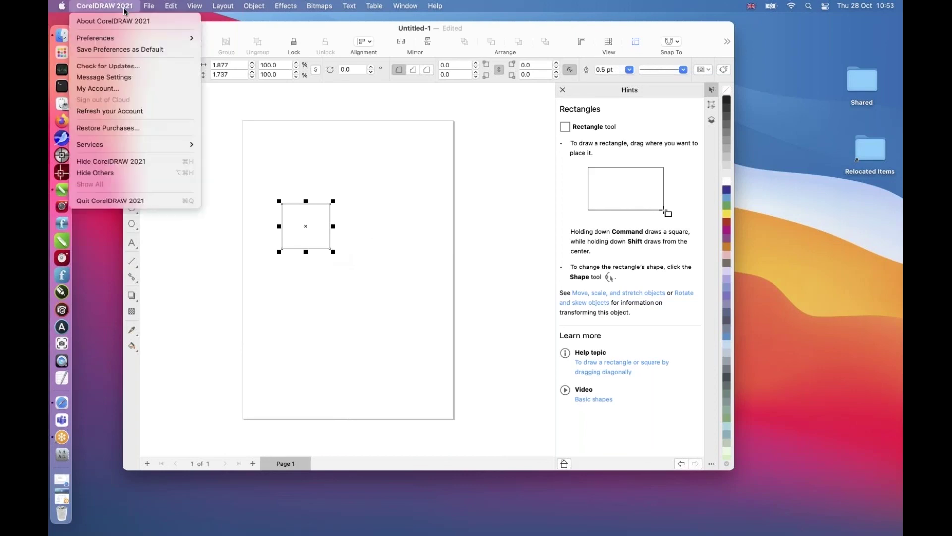
click(139, 201)
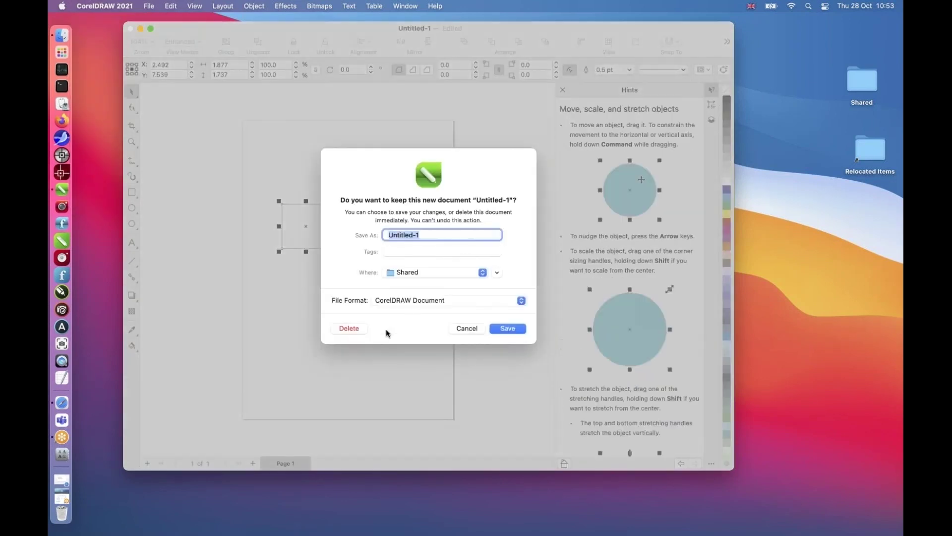
click(354, 329)
drag(354, 331, 400, 336)
click(466, 328)
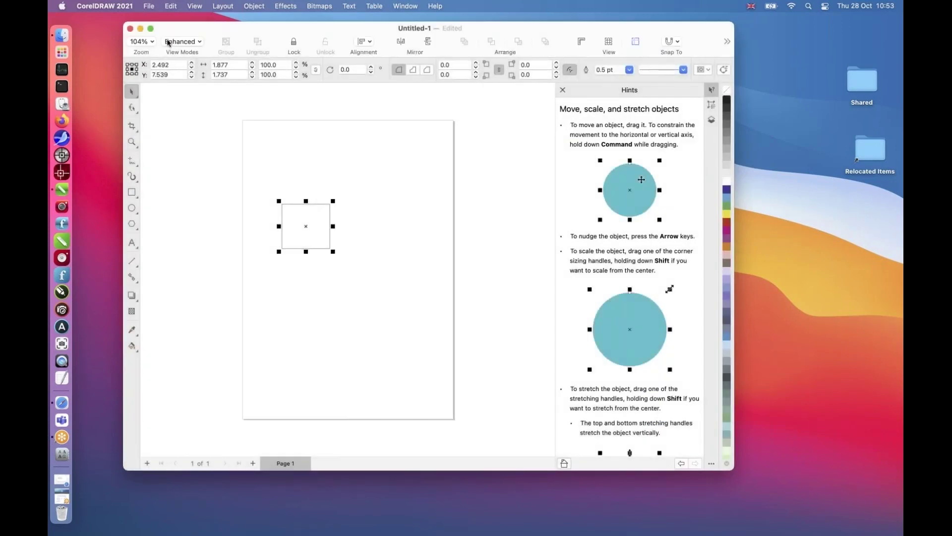
Look through the Documents folder in the file-opening dialog without opening a file
click(149, 6)
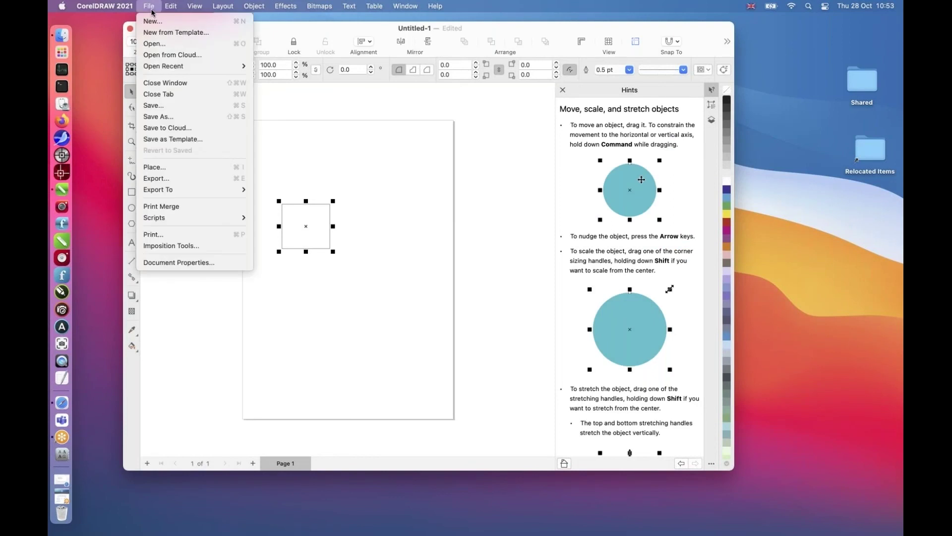
click(153, 46)
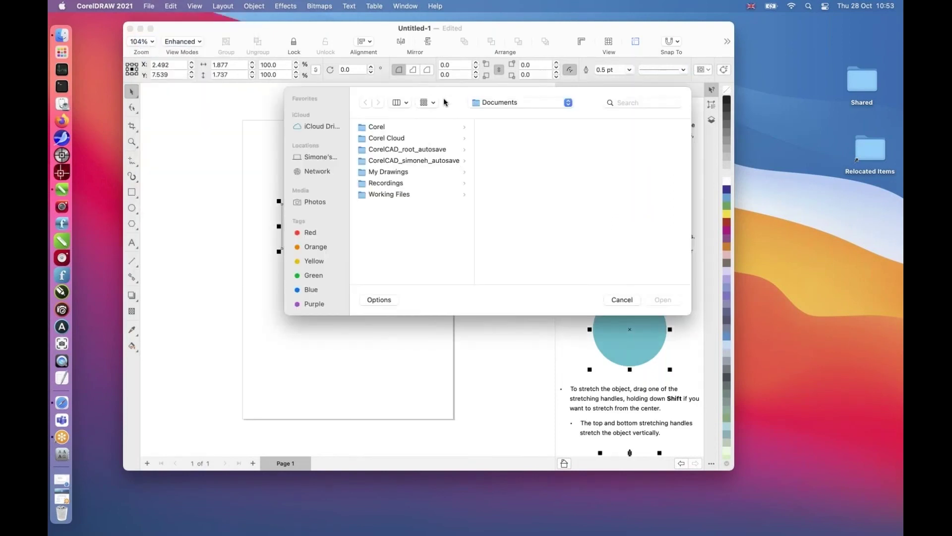
drag(452, 100, 507, 115)
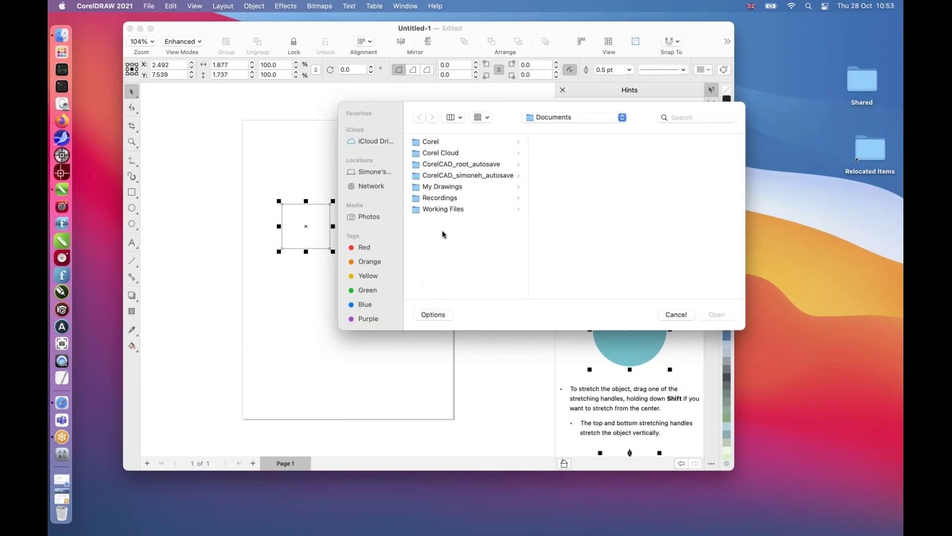
click(676, 314)
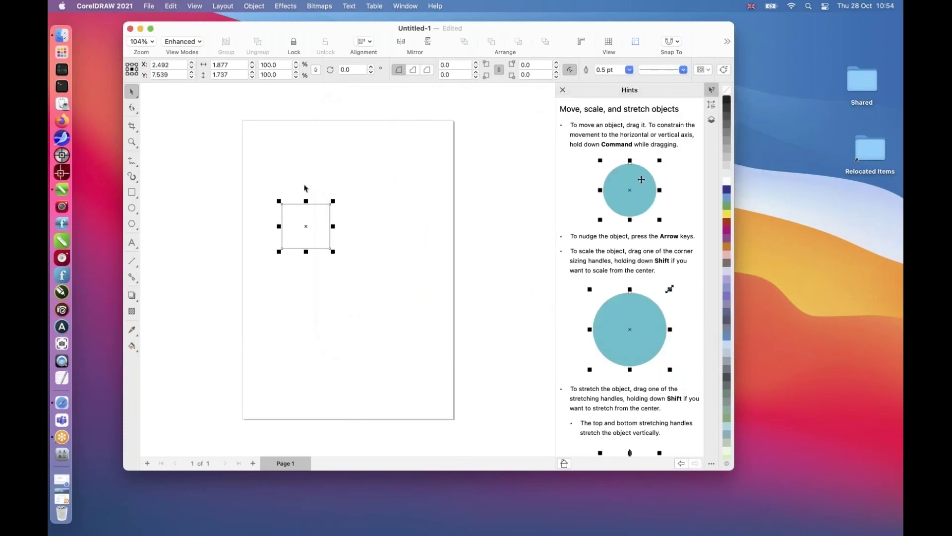
Quit CorelDRAW 2021 and delete the unsaved test document instead of keeping it
click(149, 9)
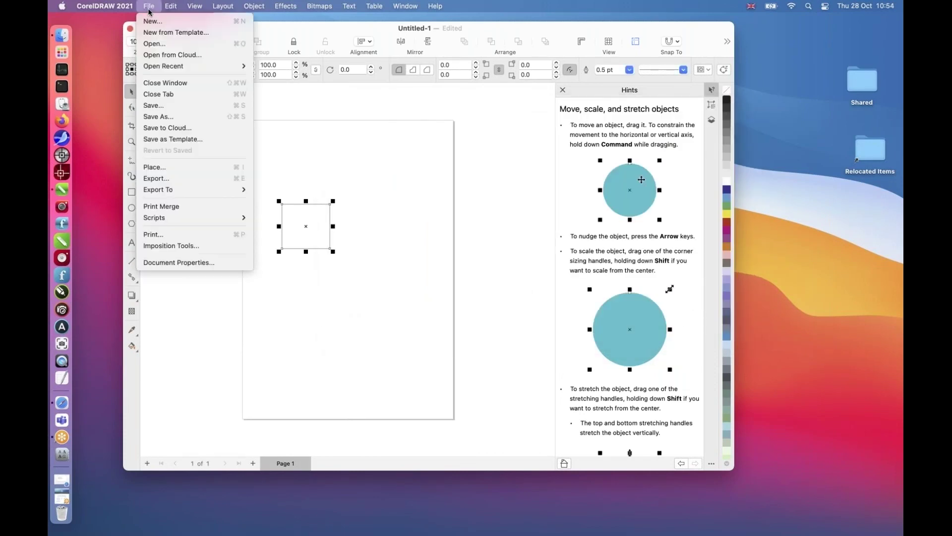
mouse_move(130, 8)
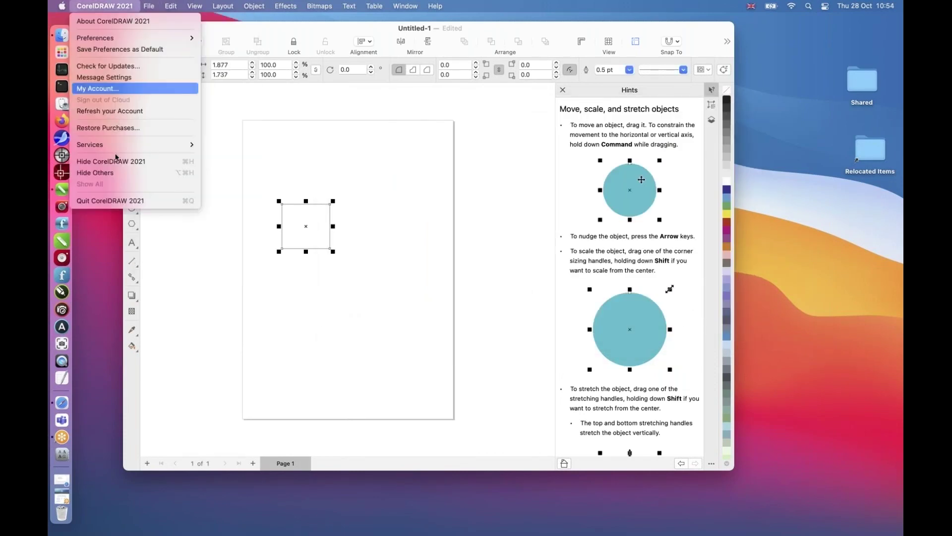
click(117, 201)
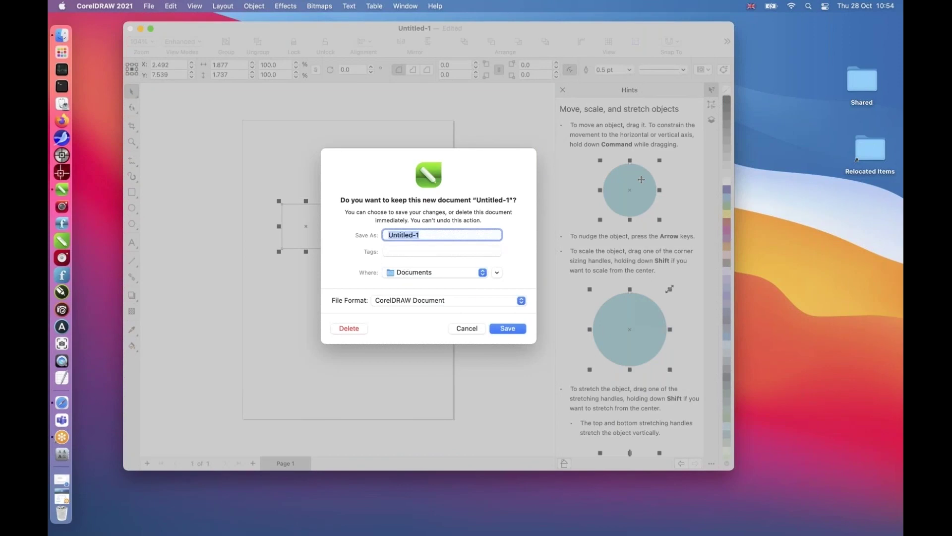
click(350, 328)
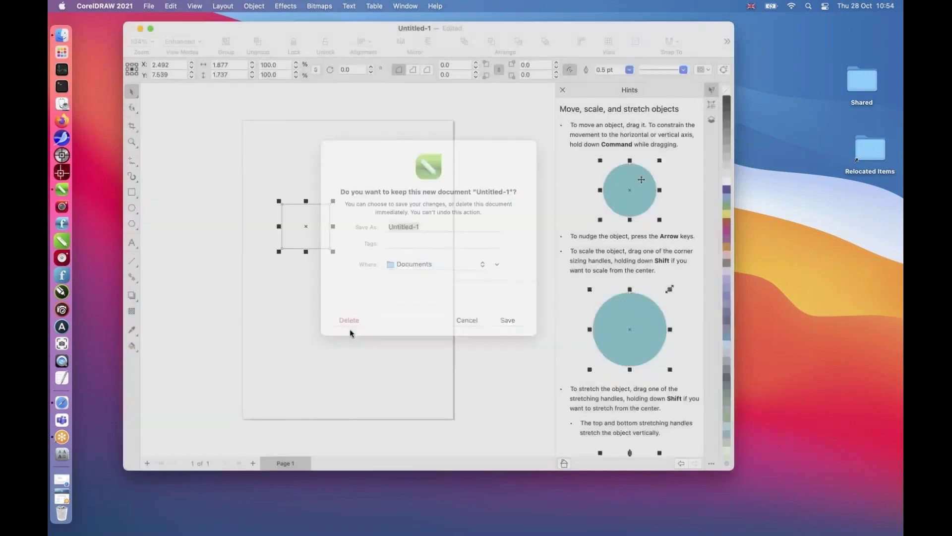